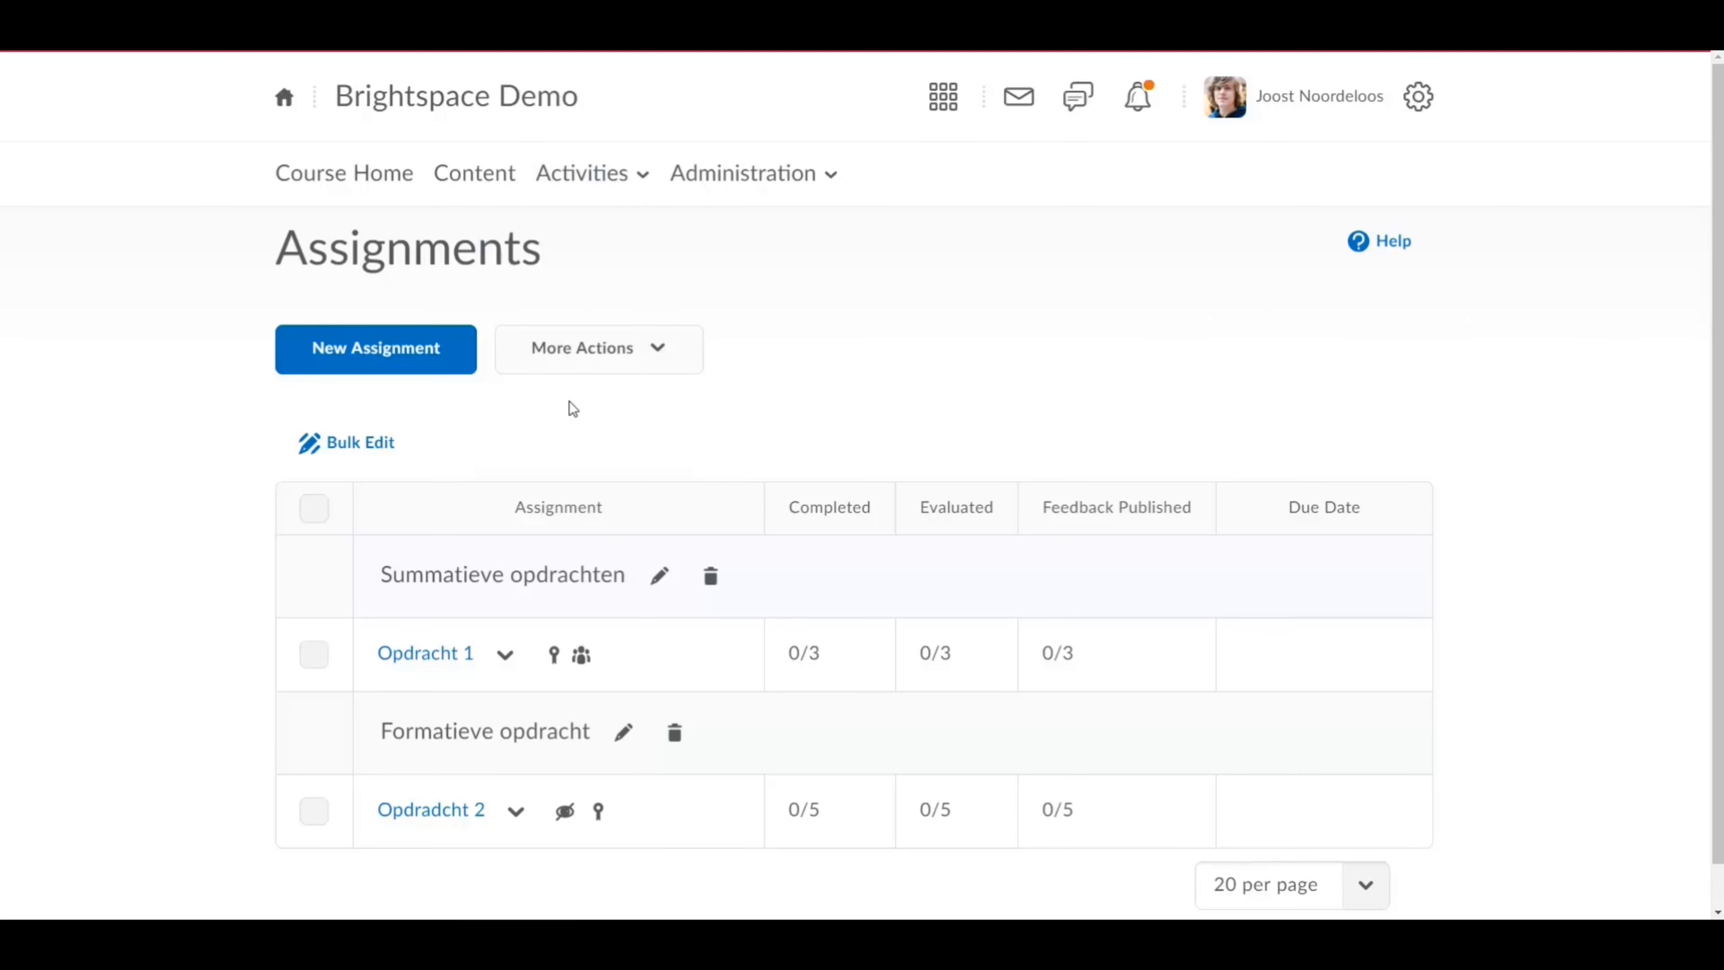
# Step: Start a new assignment and name it 'Opdracht 3'
pyautogui.click(422, 364)
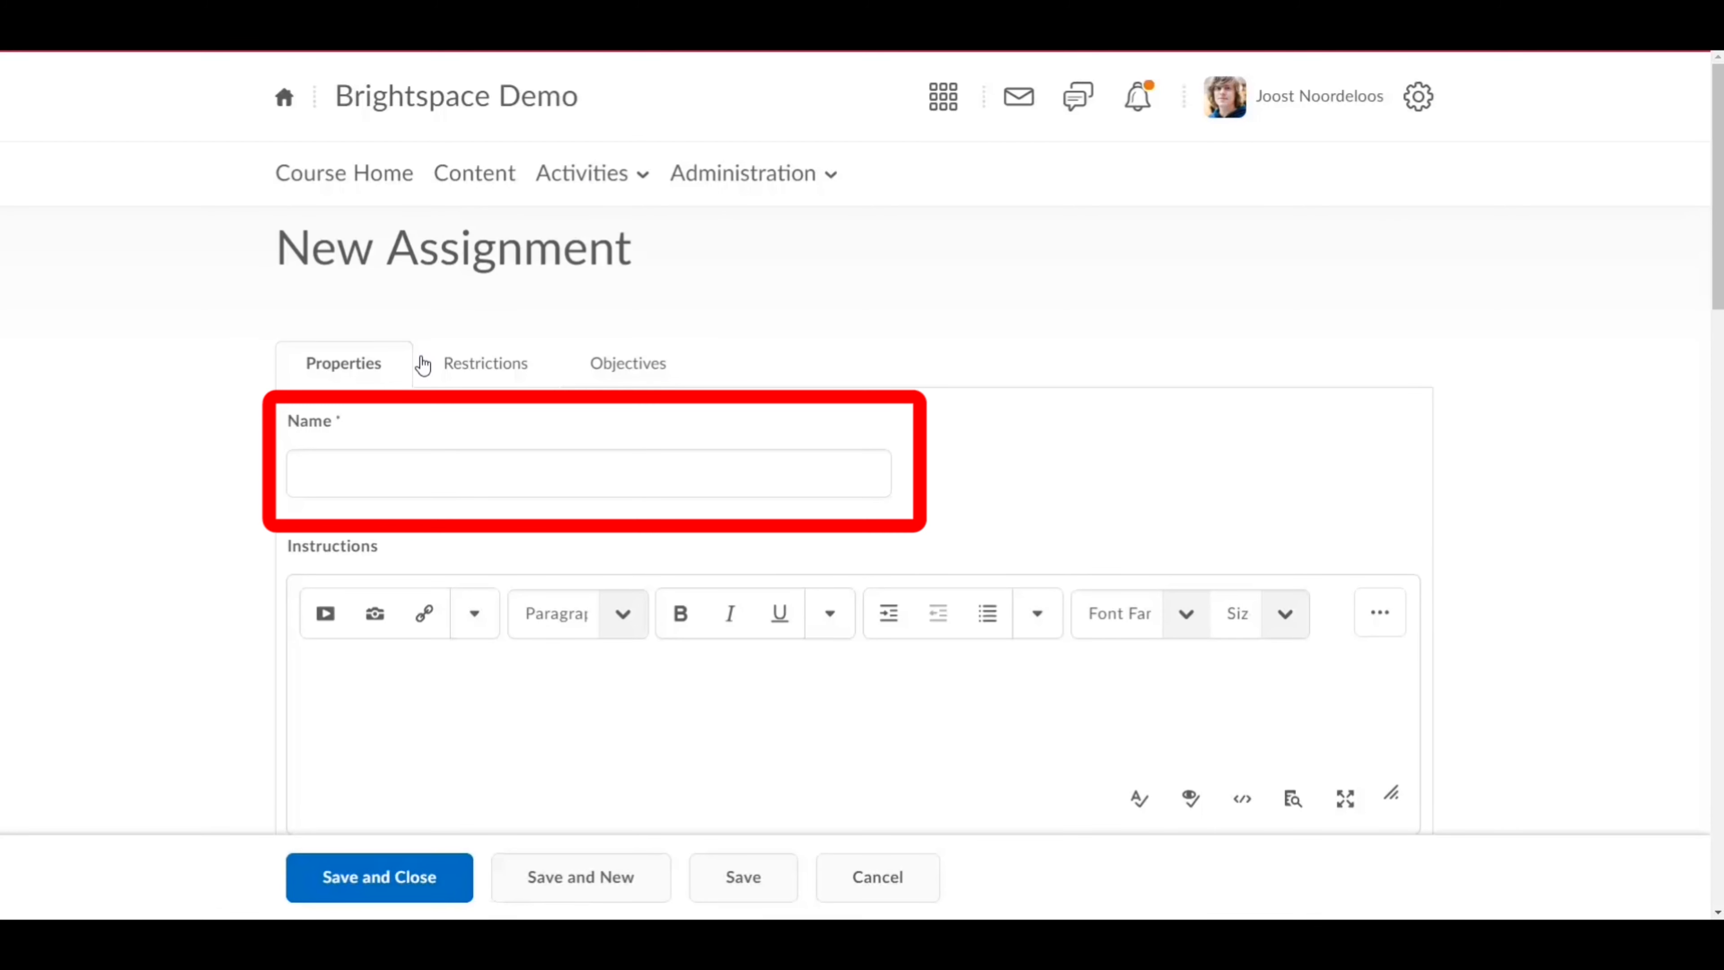
pyautogui.click(605, 473)
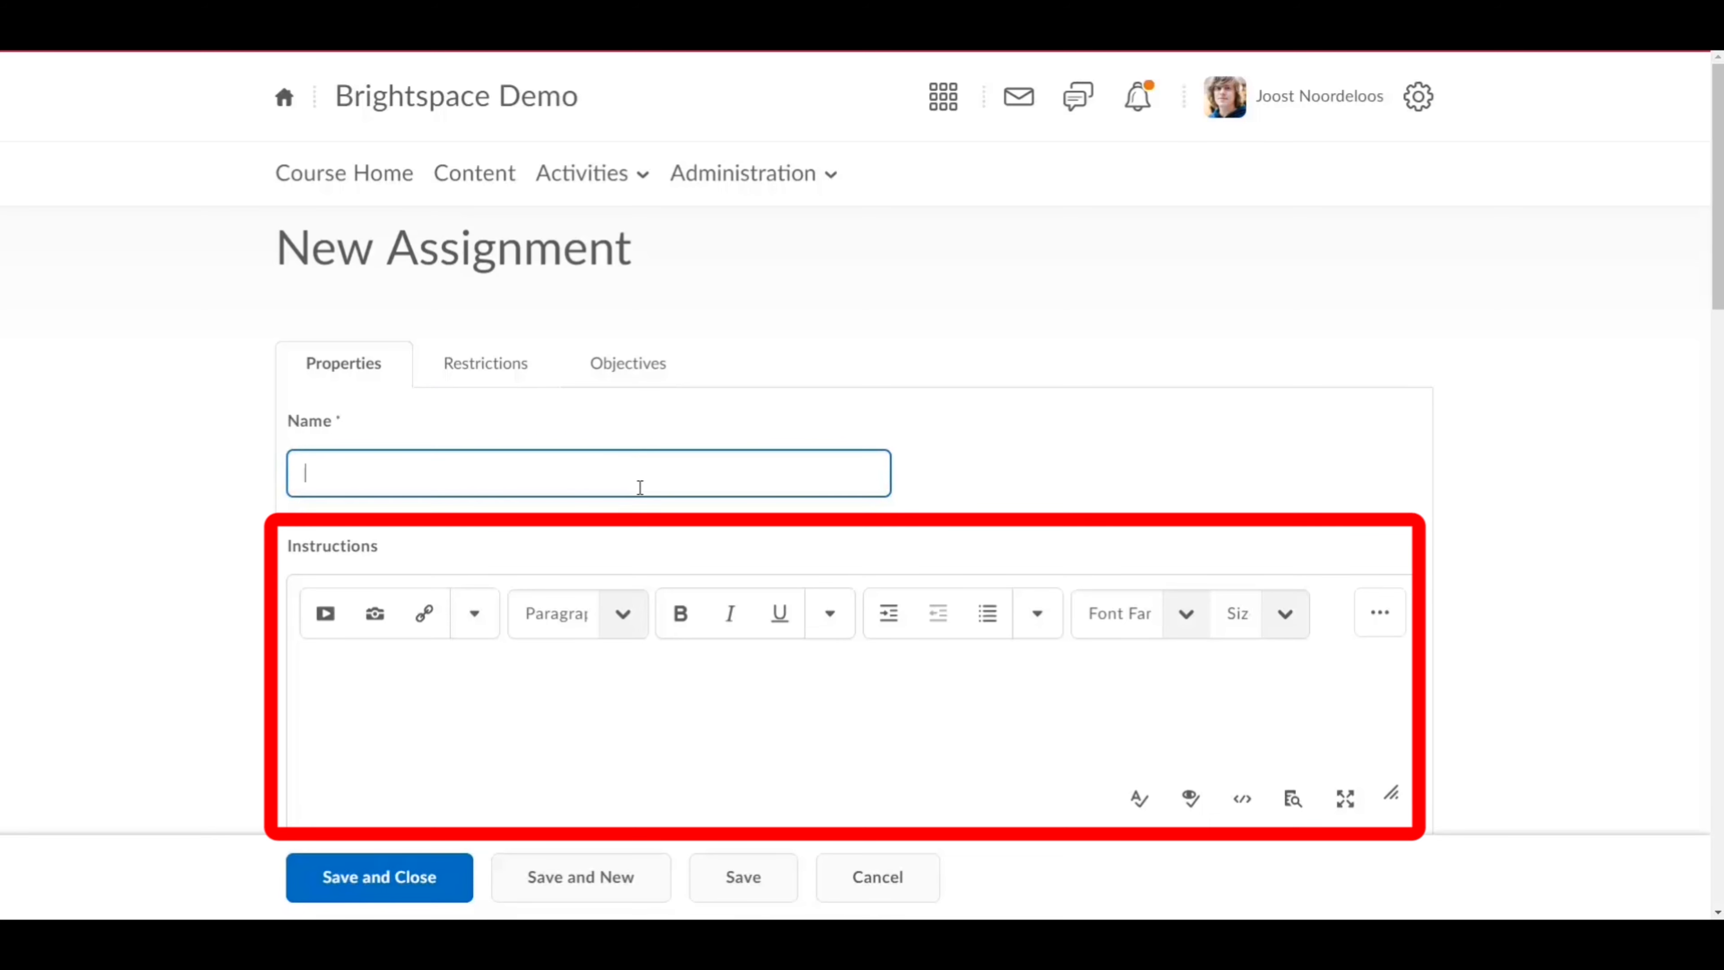
pyautogui.write('Opdracht 3')
# Step: Enter the instructions 'Hier komen heldere instructies te staan', adding no attachments
pyautogui.scroll(-3, 640, 487)
pyautogui.click(597, 457)
pyautogui.write('Hier komen heldere instructies te staan')
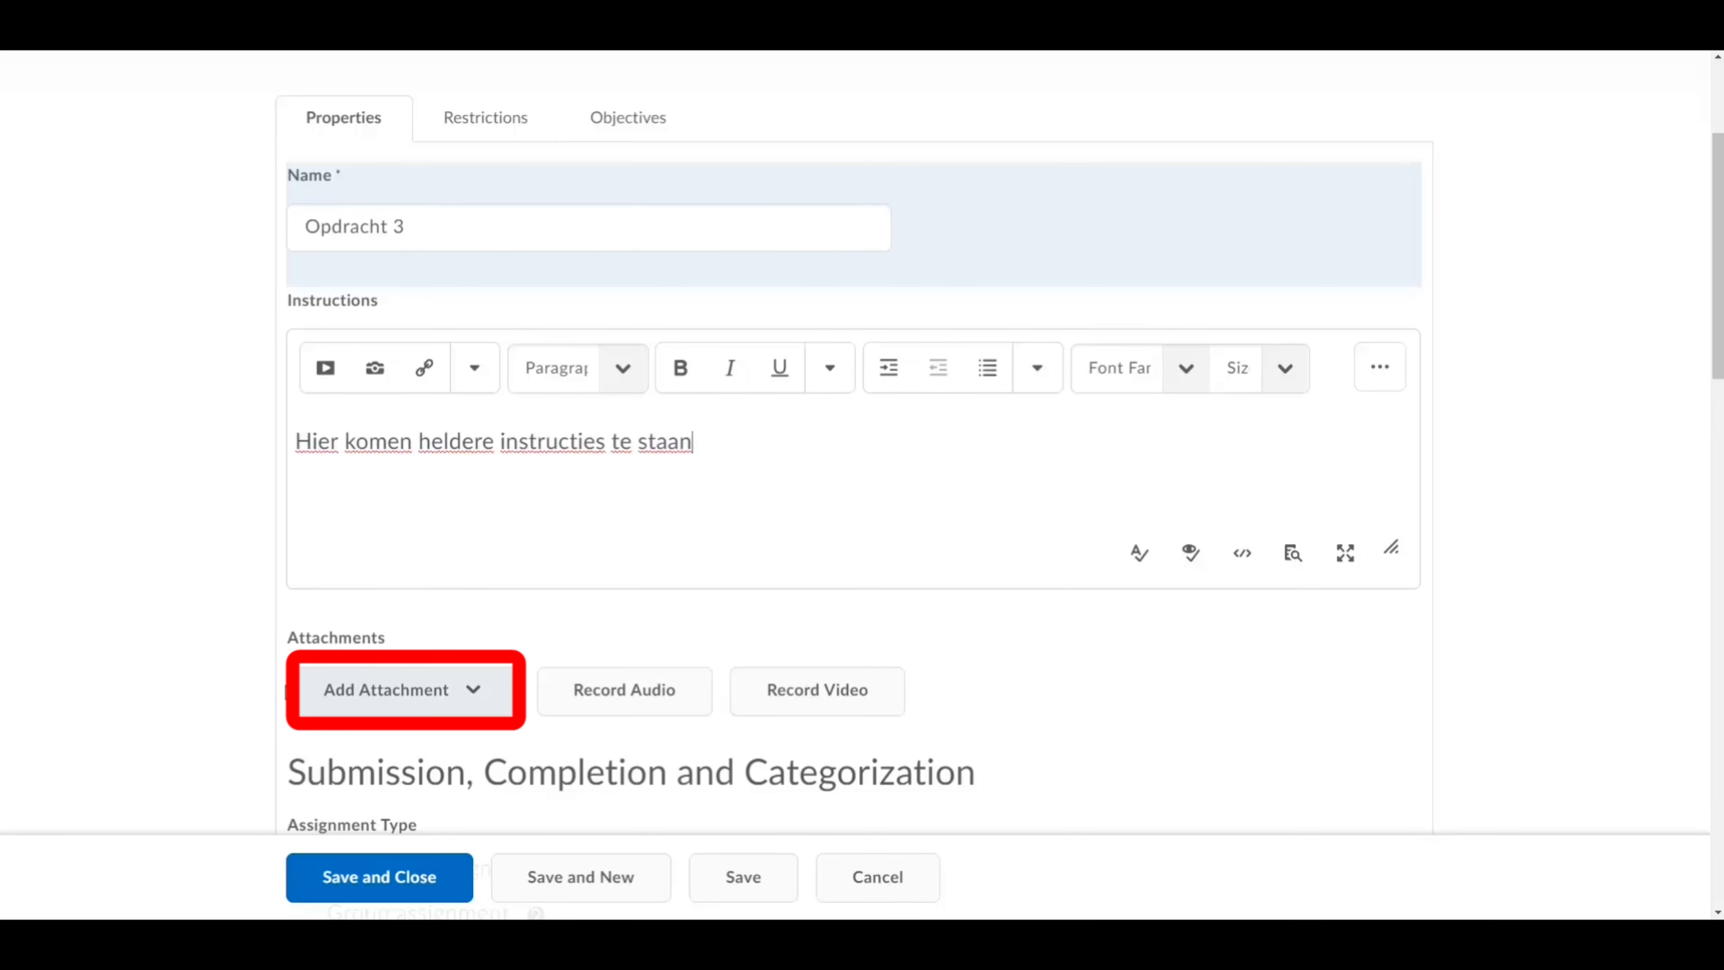
pyautogui.click(449, 697)
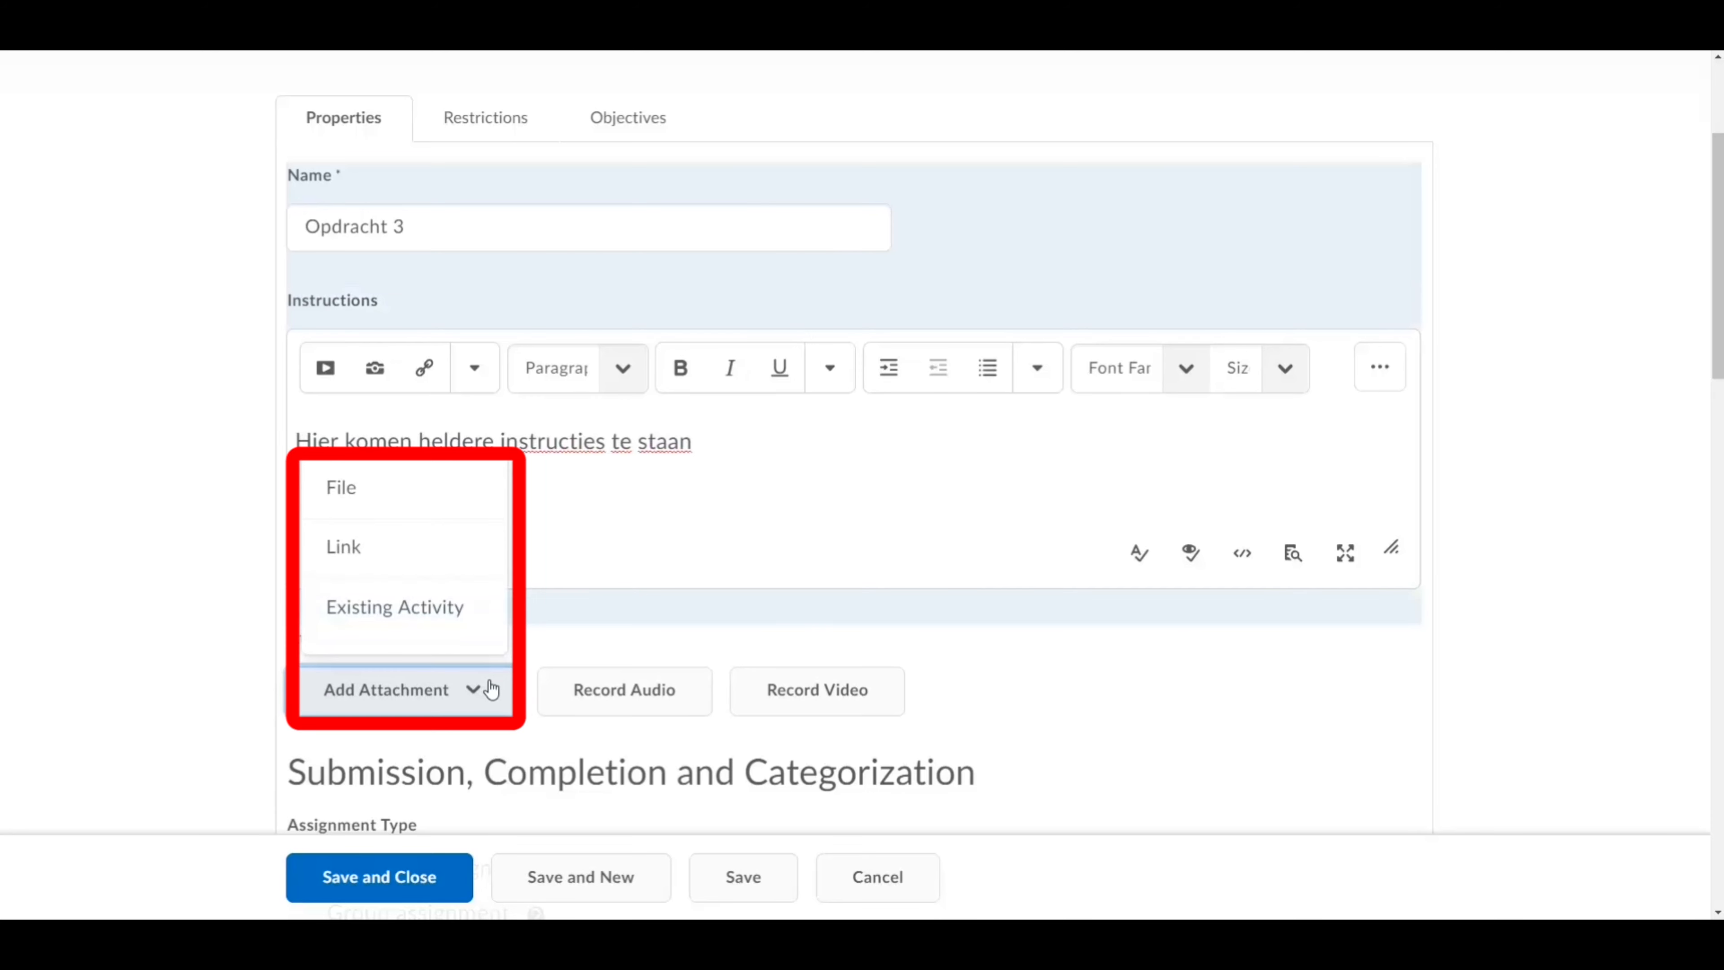
pyautogui.click(602, 628)
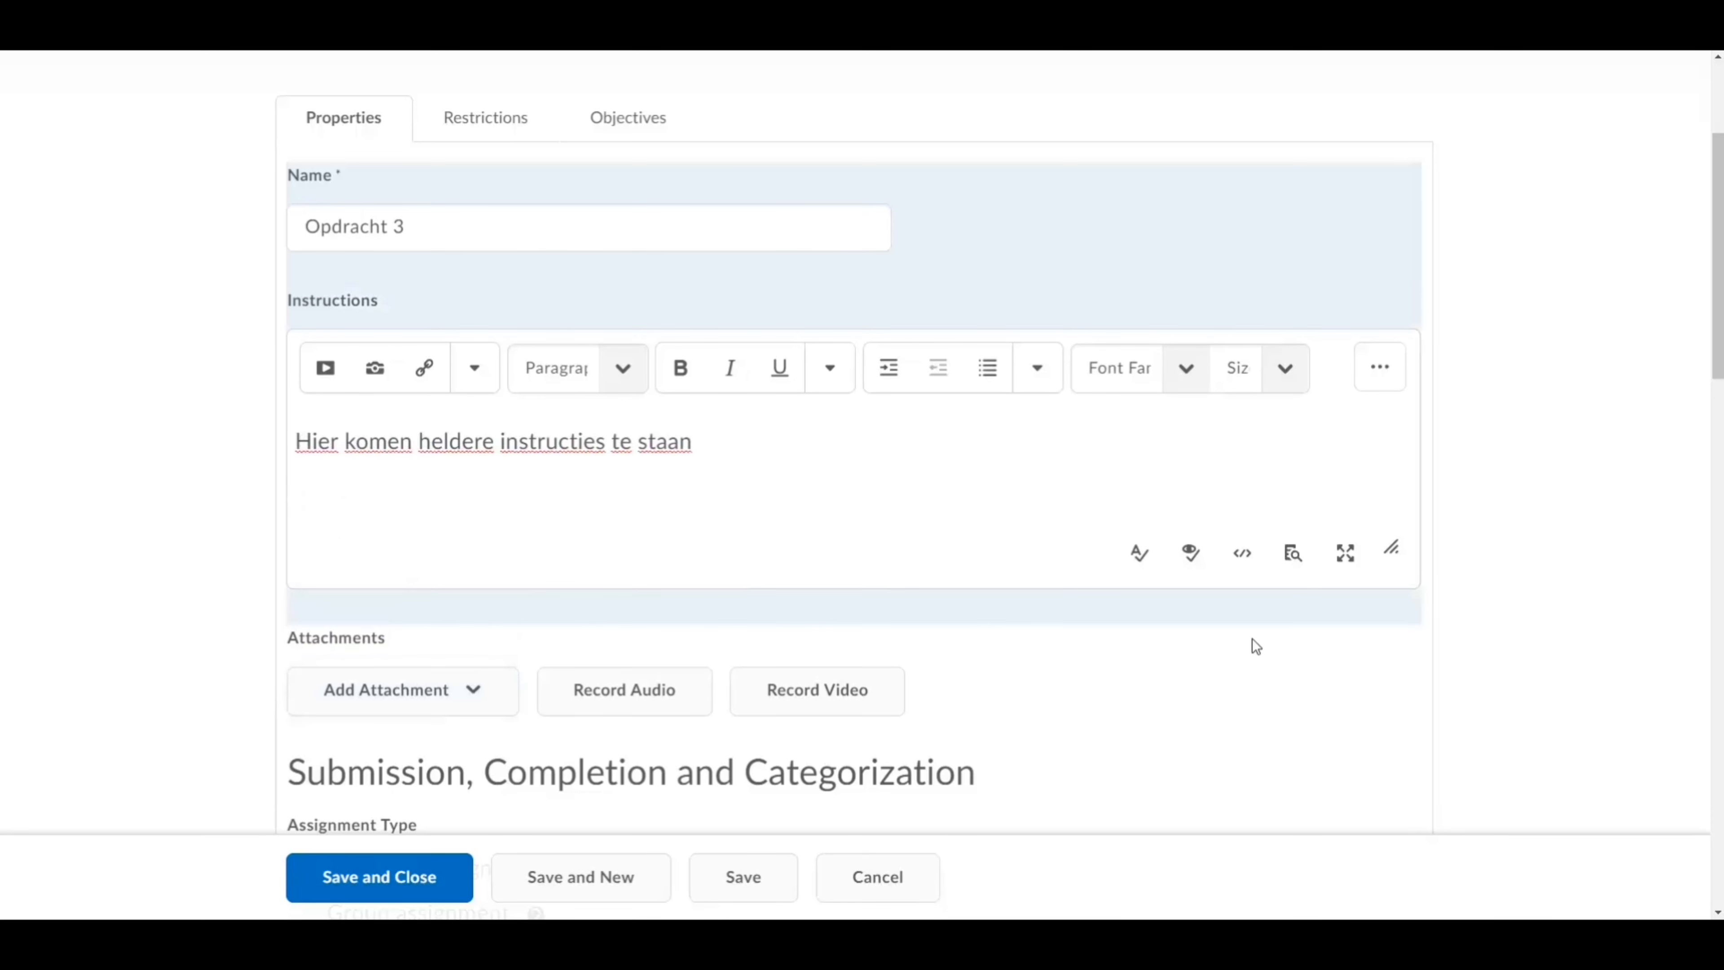
pyautogui.scroll(-7, 1256, 645)
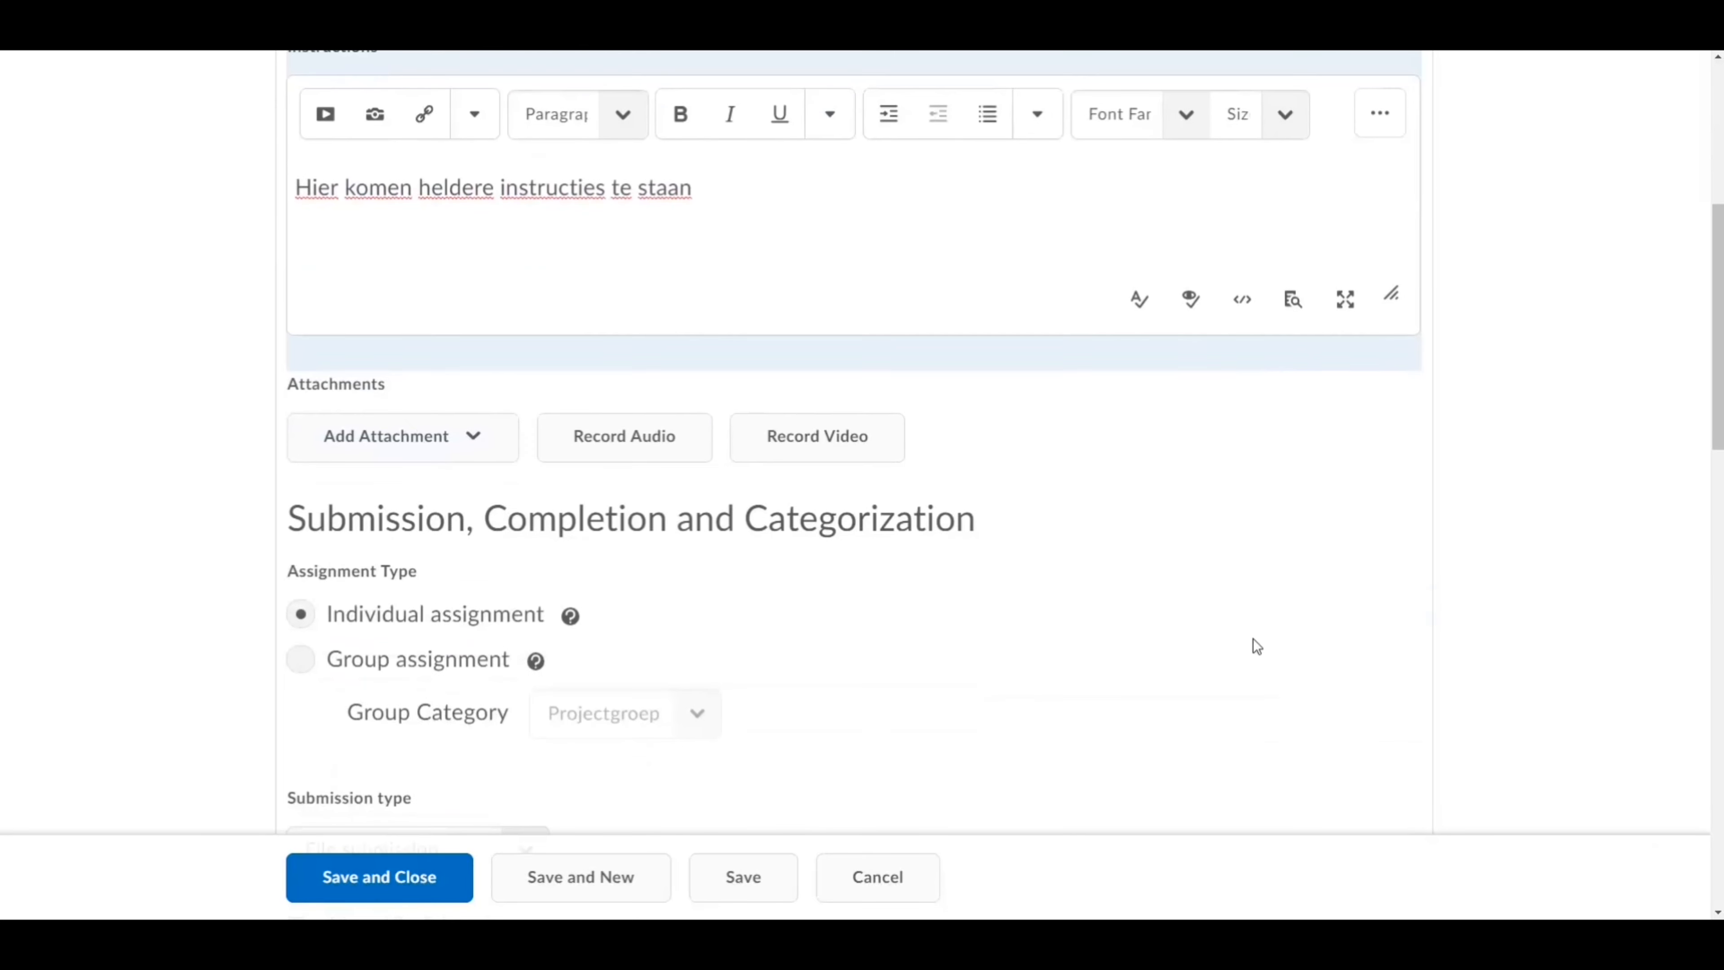
# Step: Switch Opdracht 3 to a Group assignment with the Projectgroep category, then review submission types
pyautogui.scroll(-1, 1256, 646)
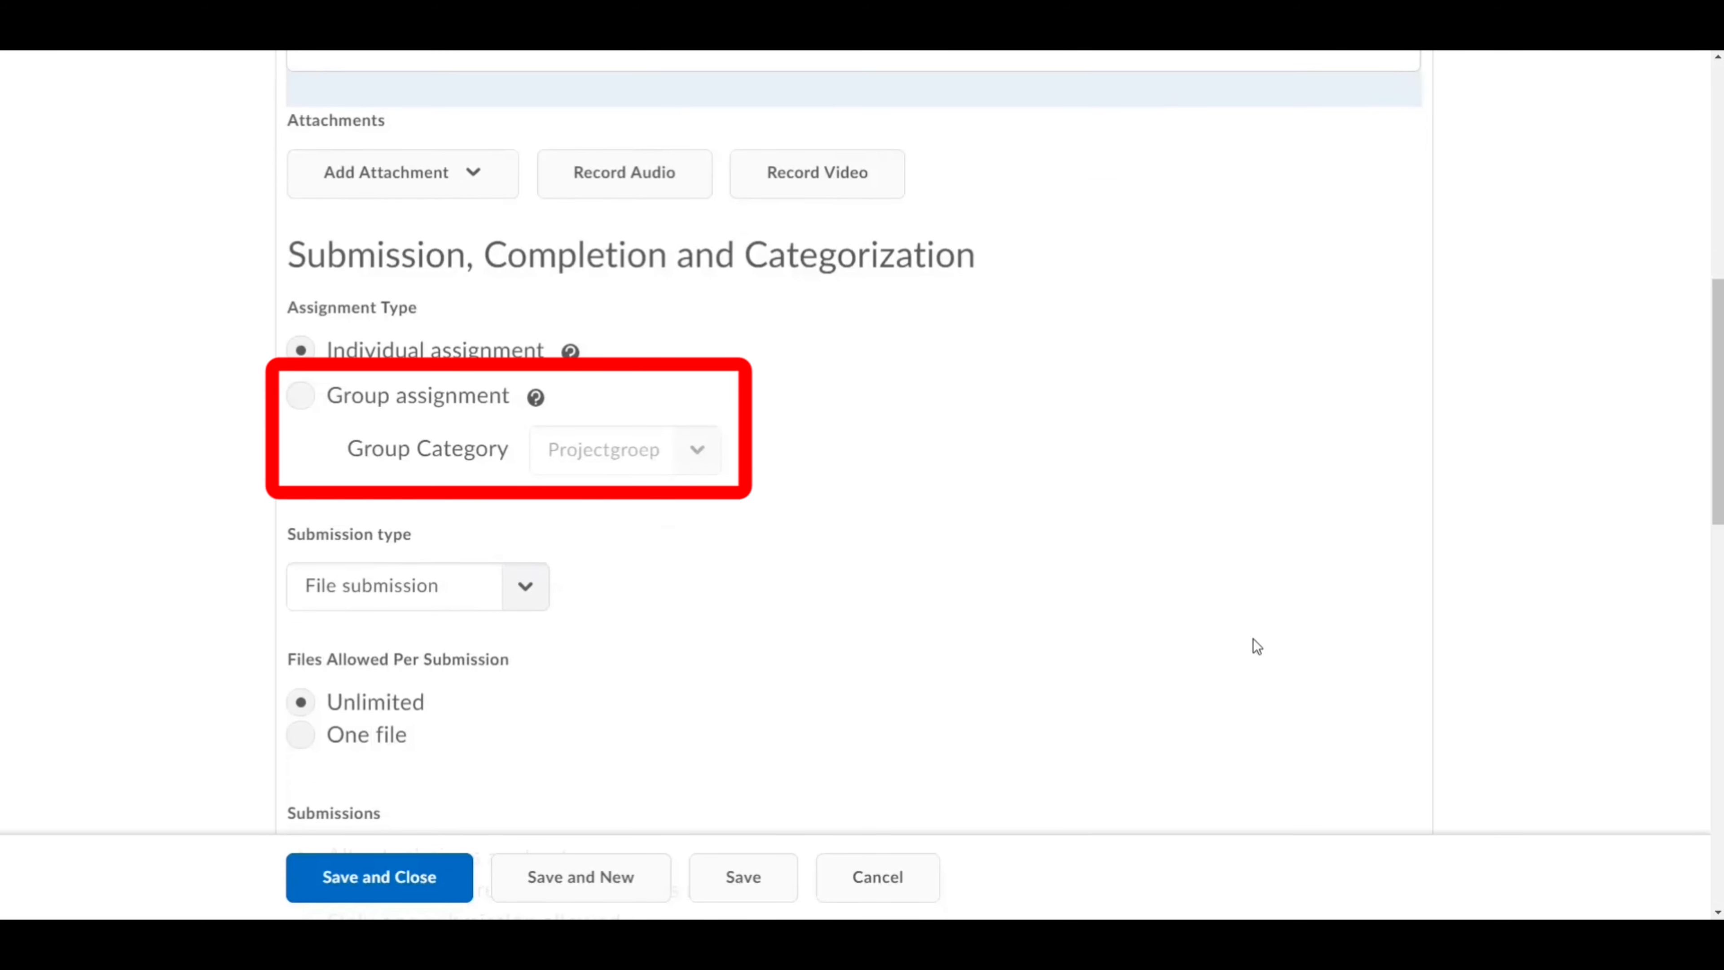
pyautogui.click(300, 396)
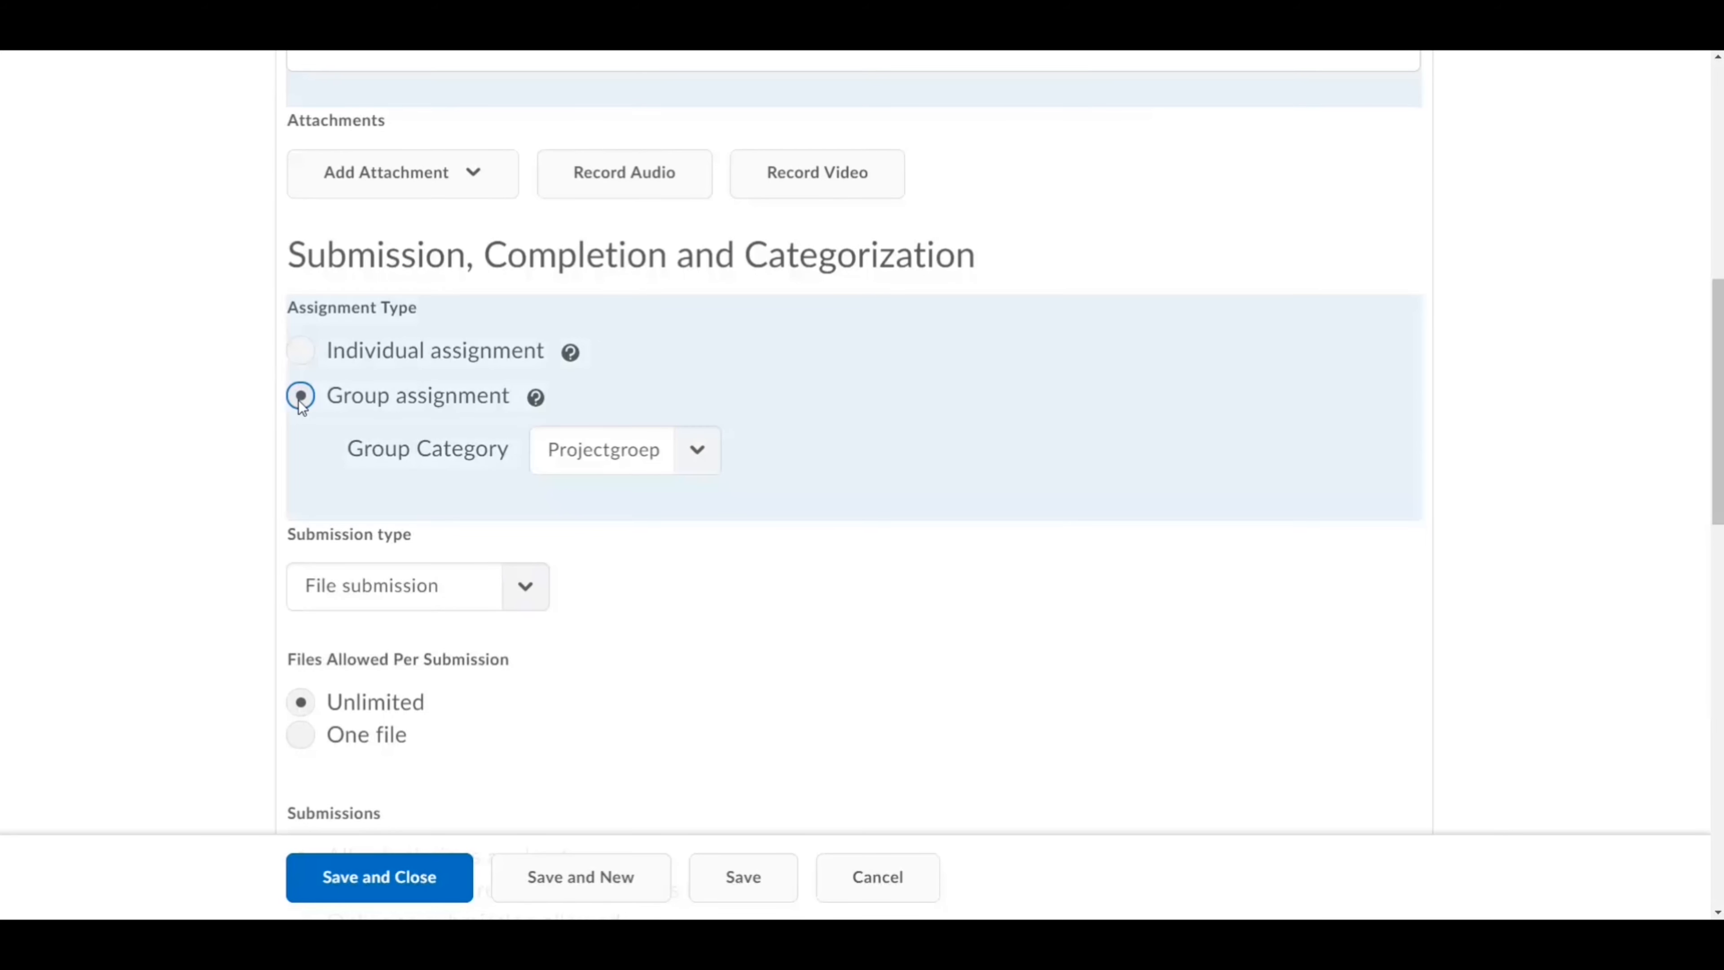
pyautogui.click(643, 453)
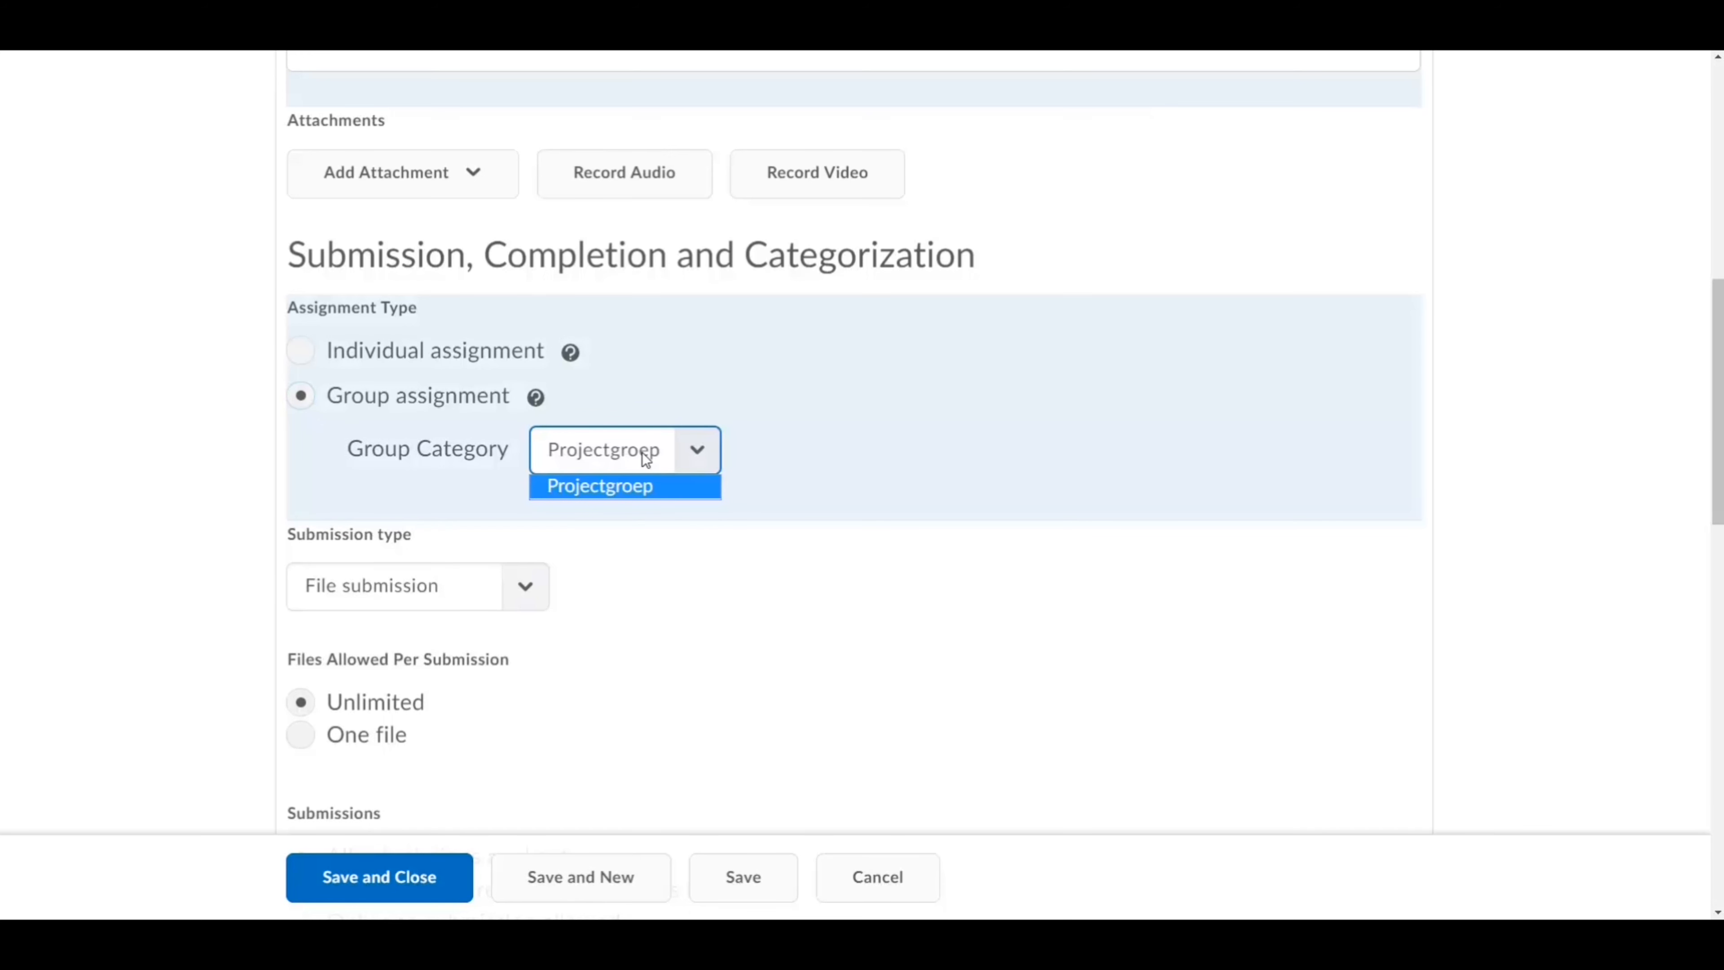
pyautogui.click(886, 462)
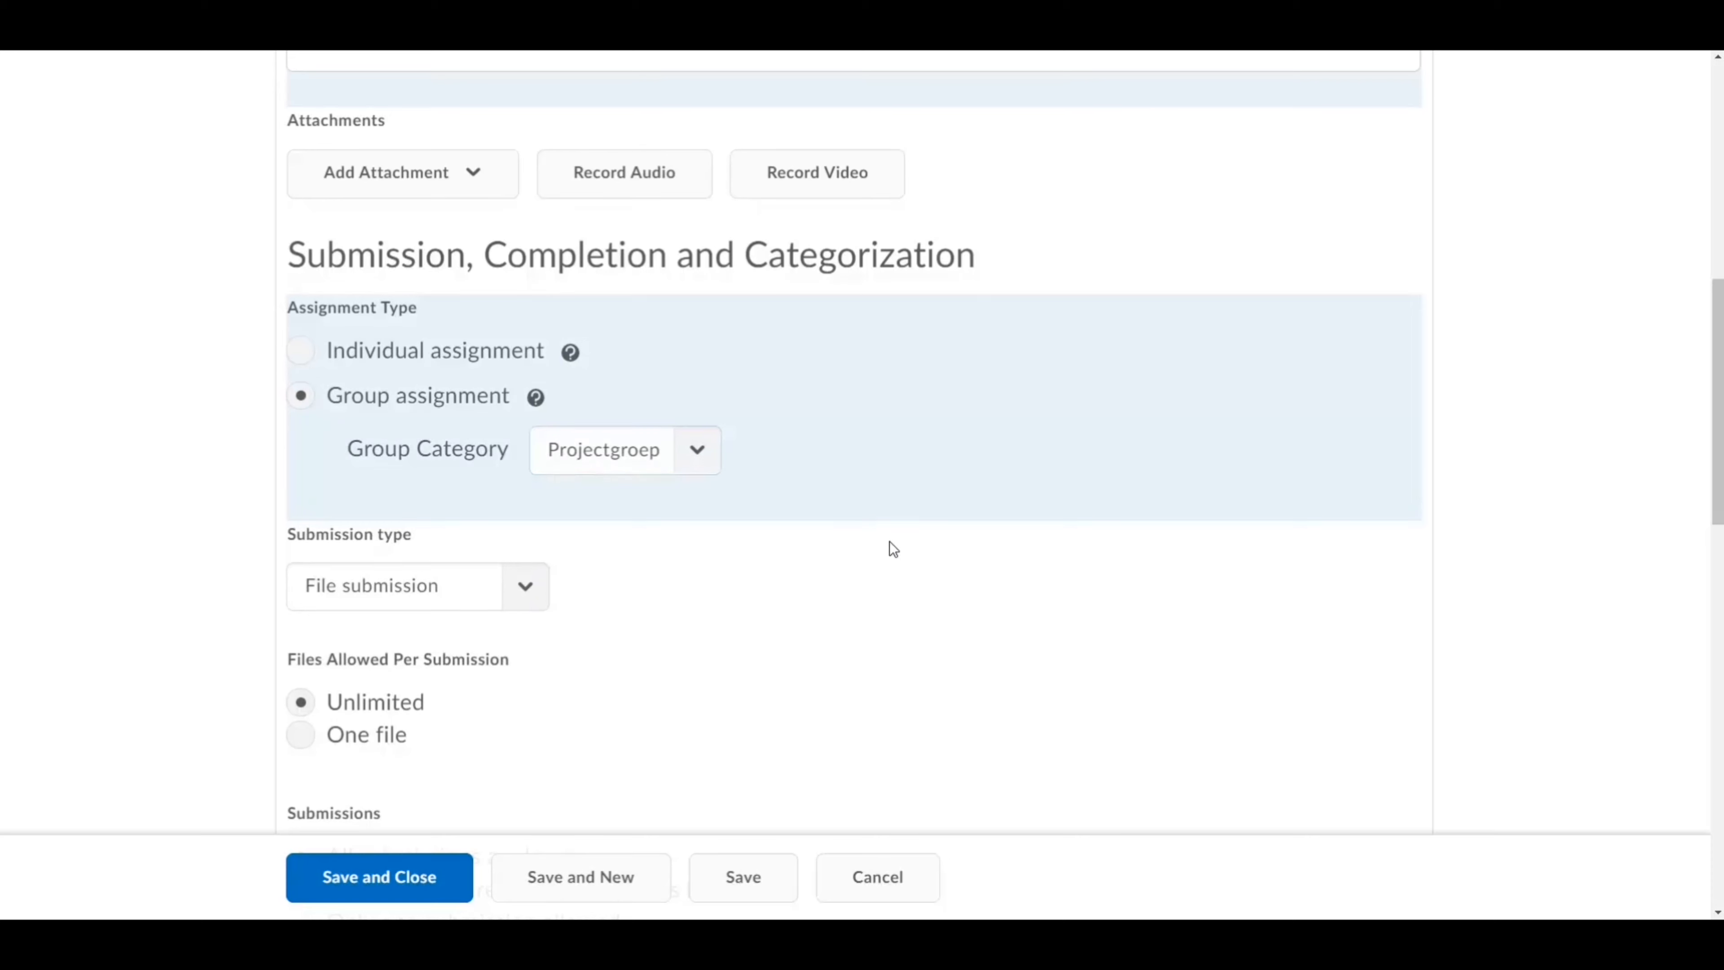
pyautogui.scroll(-1, 890, 556)
pyautogui.scroll(-3, 893, 601)
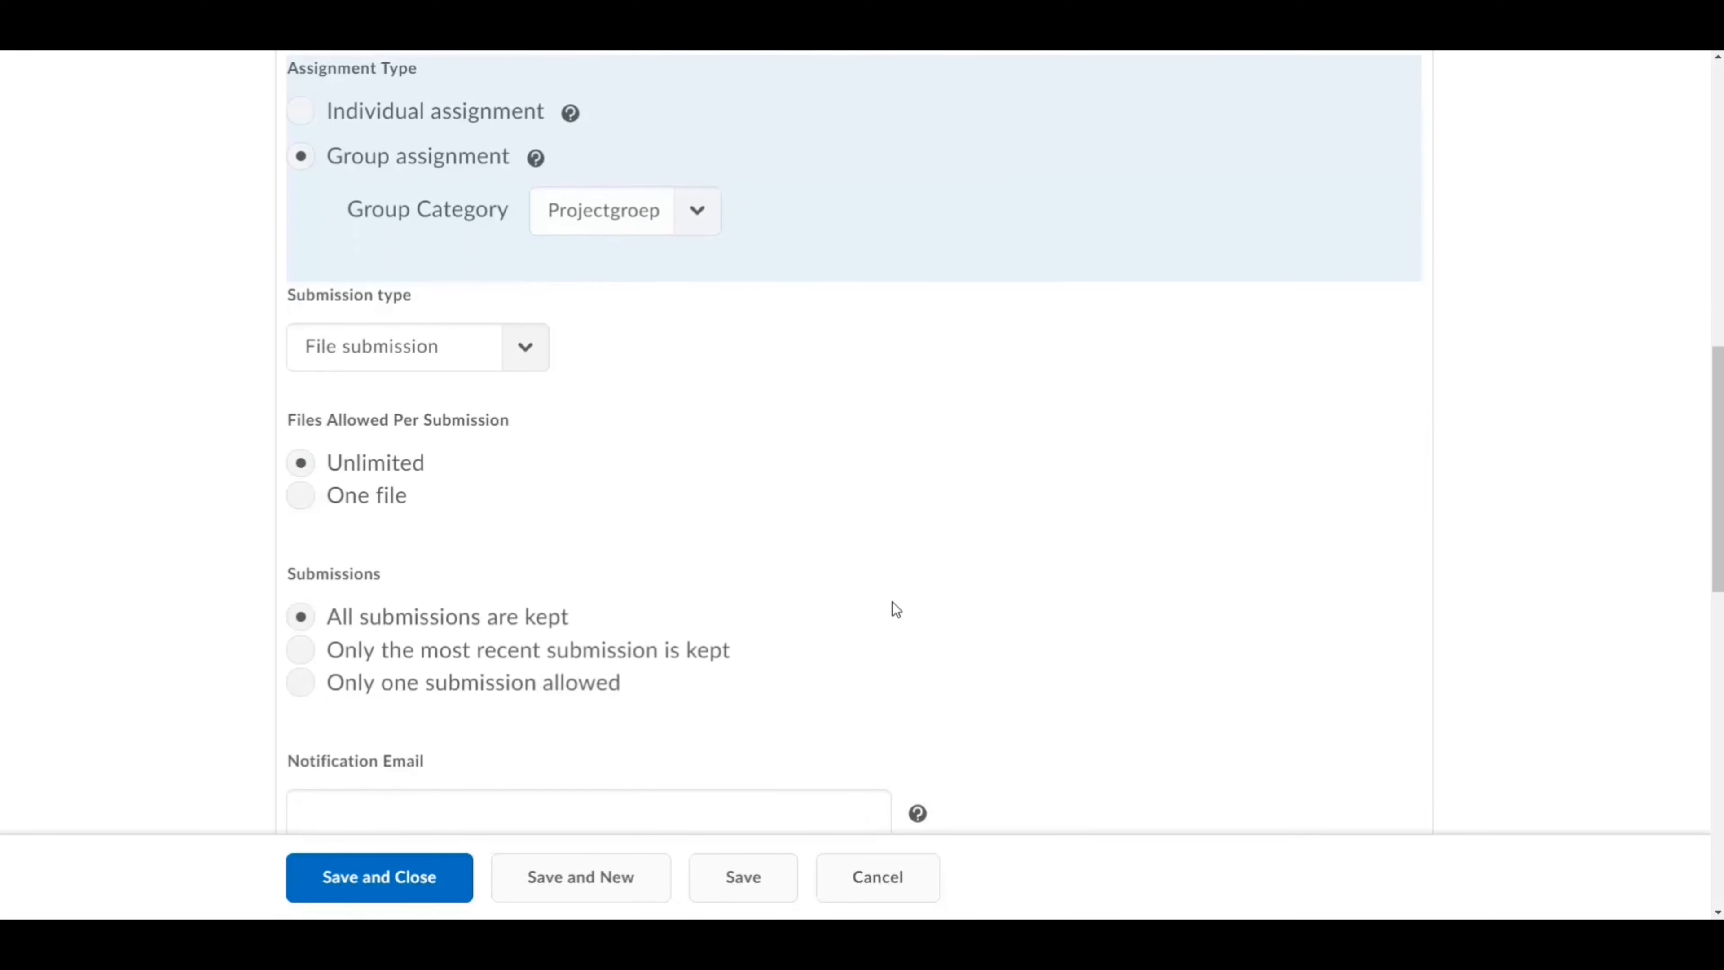
pyautogui.click(455, 349)
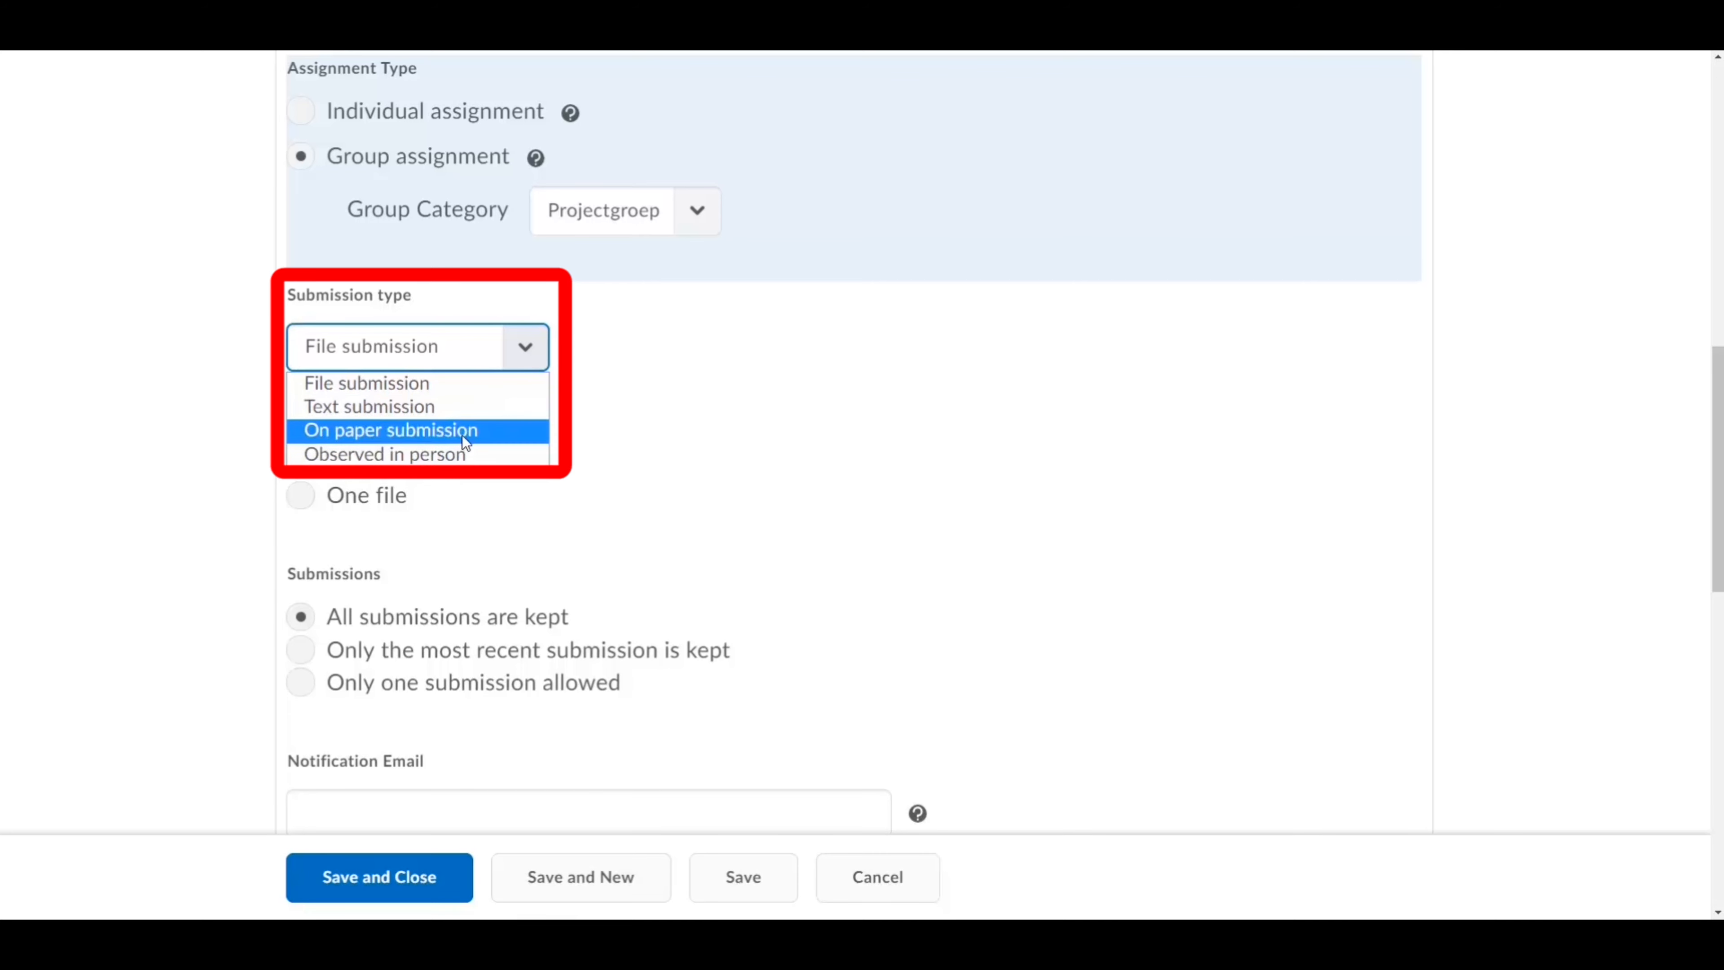
pyautogui.click(765, 403)
pyautogui.scroll(-1, 765, 403)
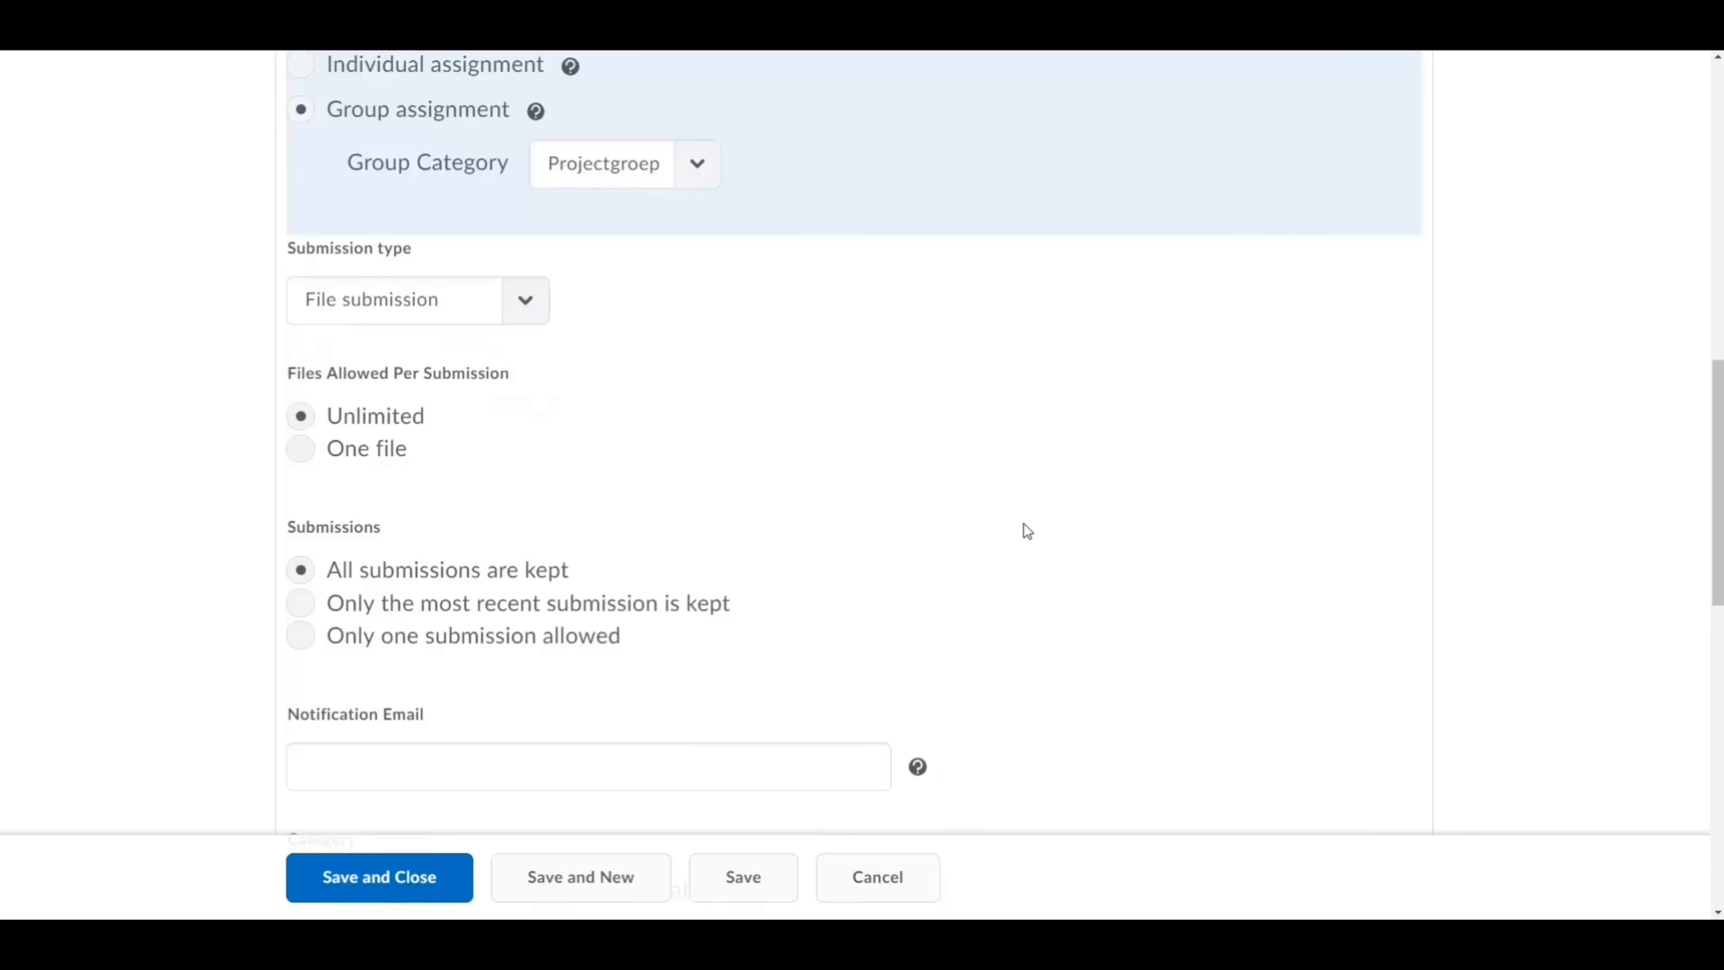
pyautogui.scroll(-5, 1027, 531)
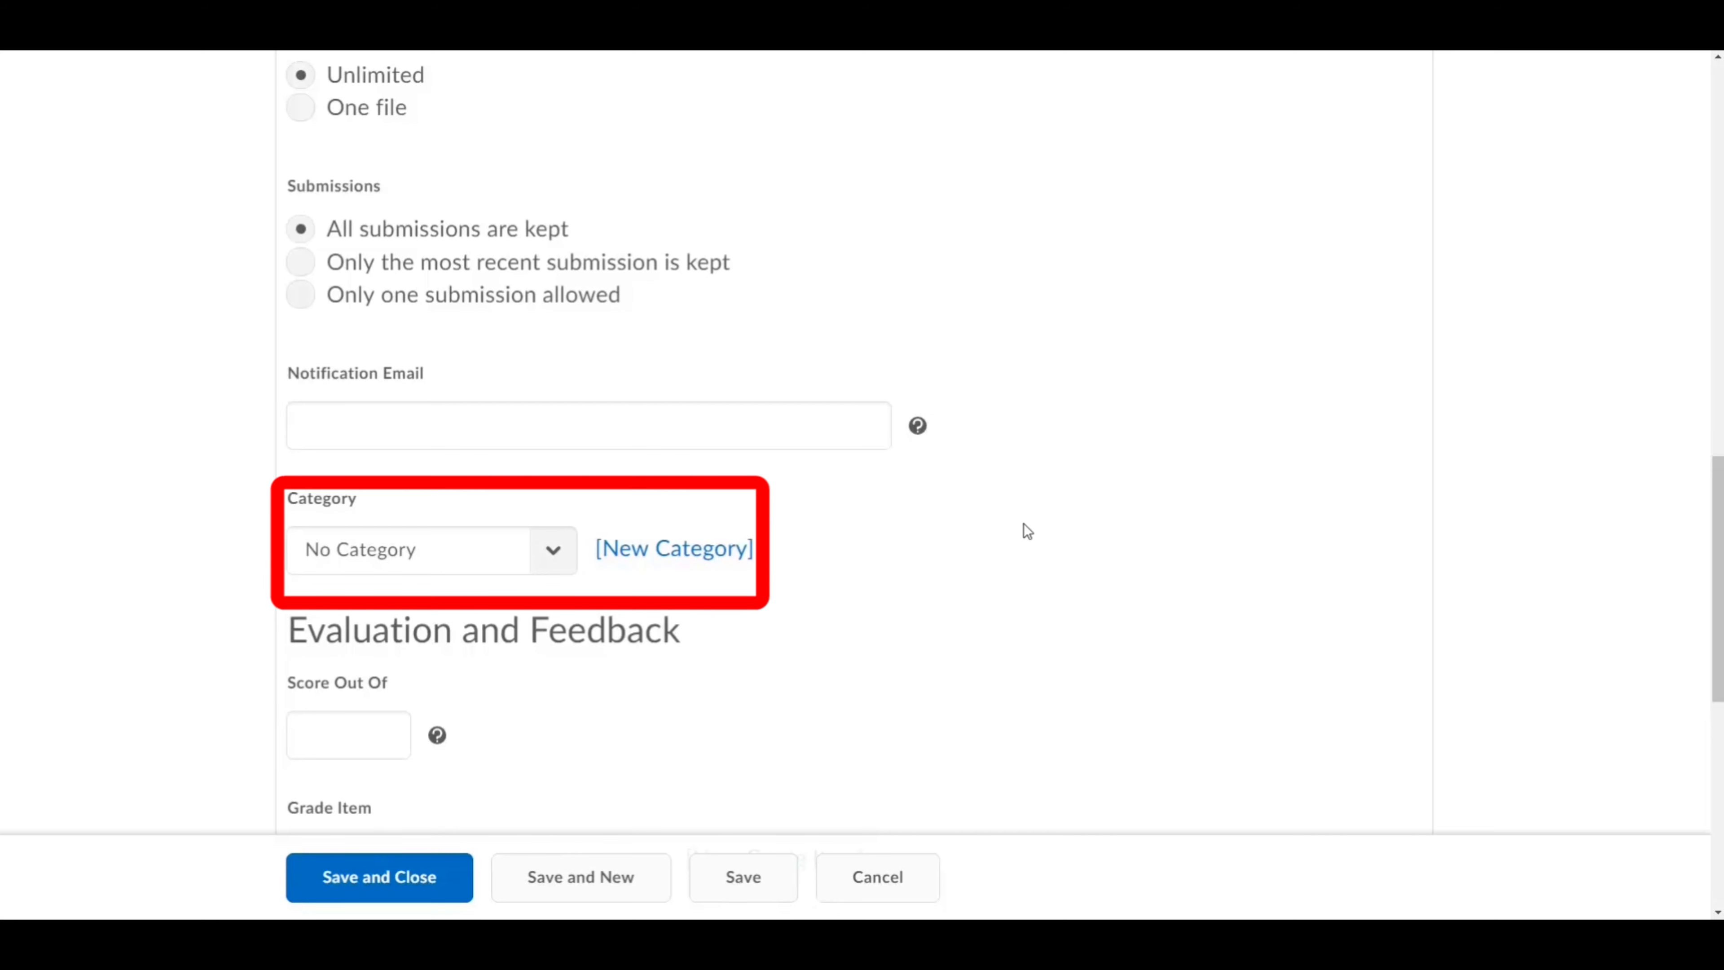
pyautogui.click(473, 550)
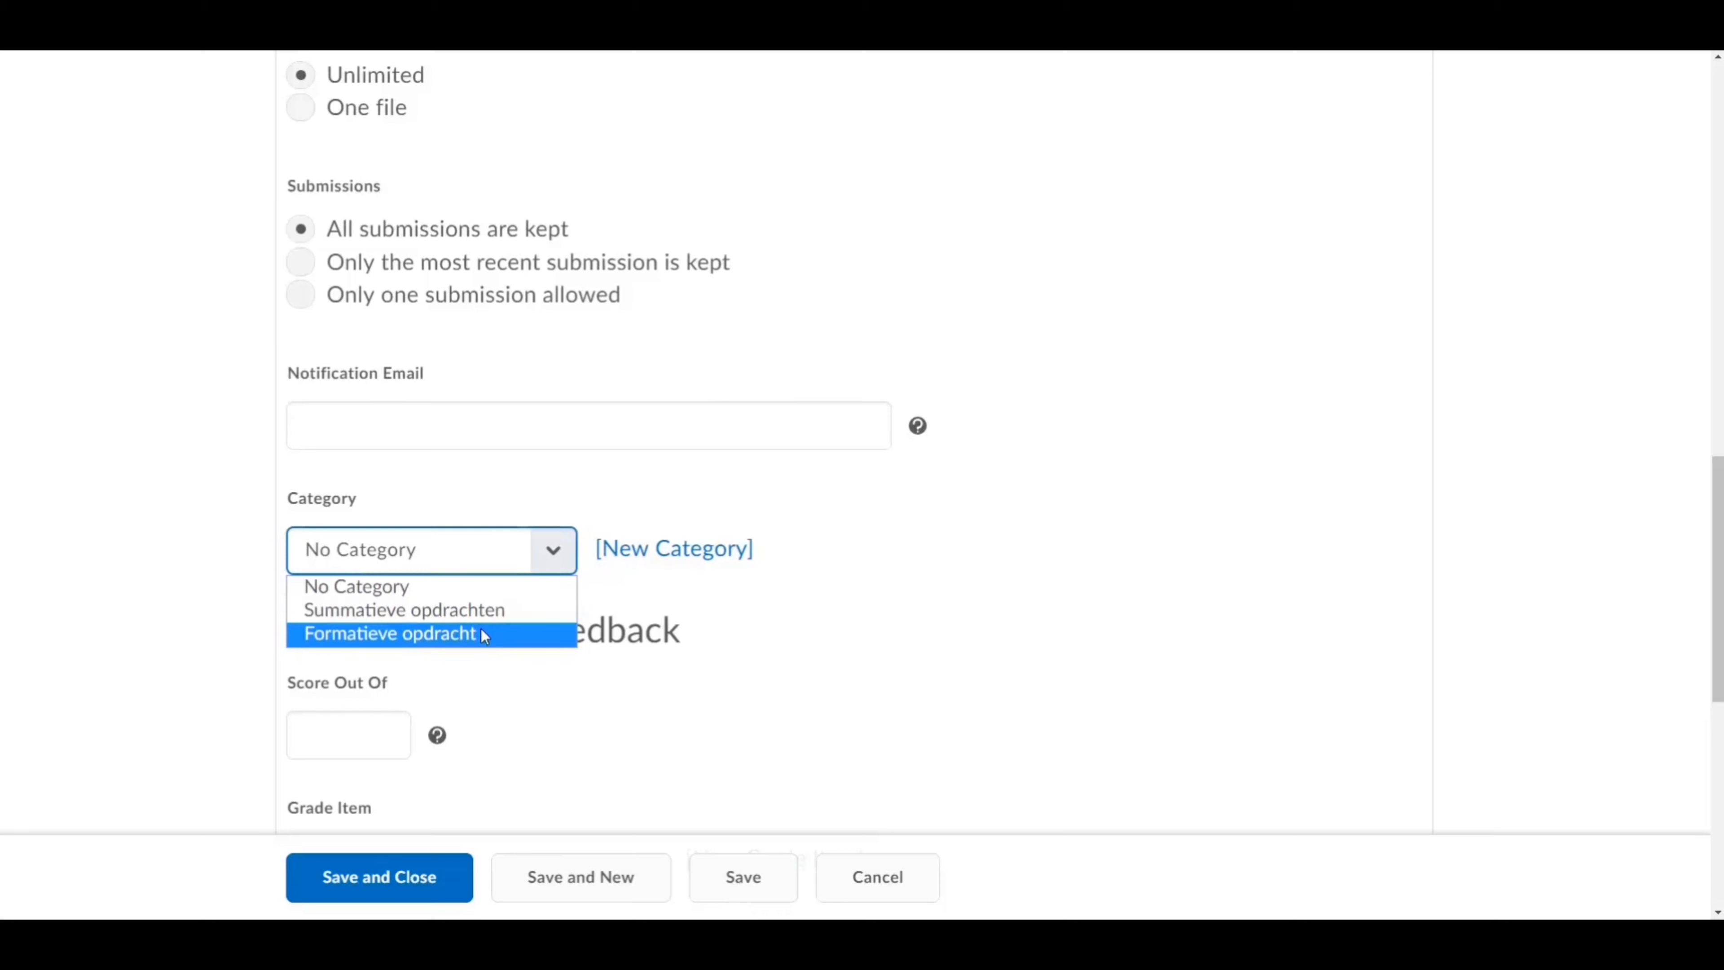
pyautogui.click(858, 654)
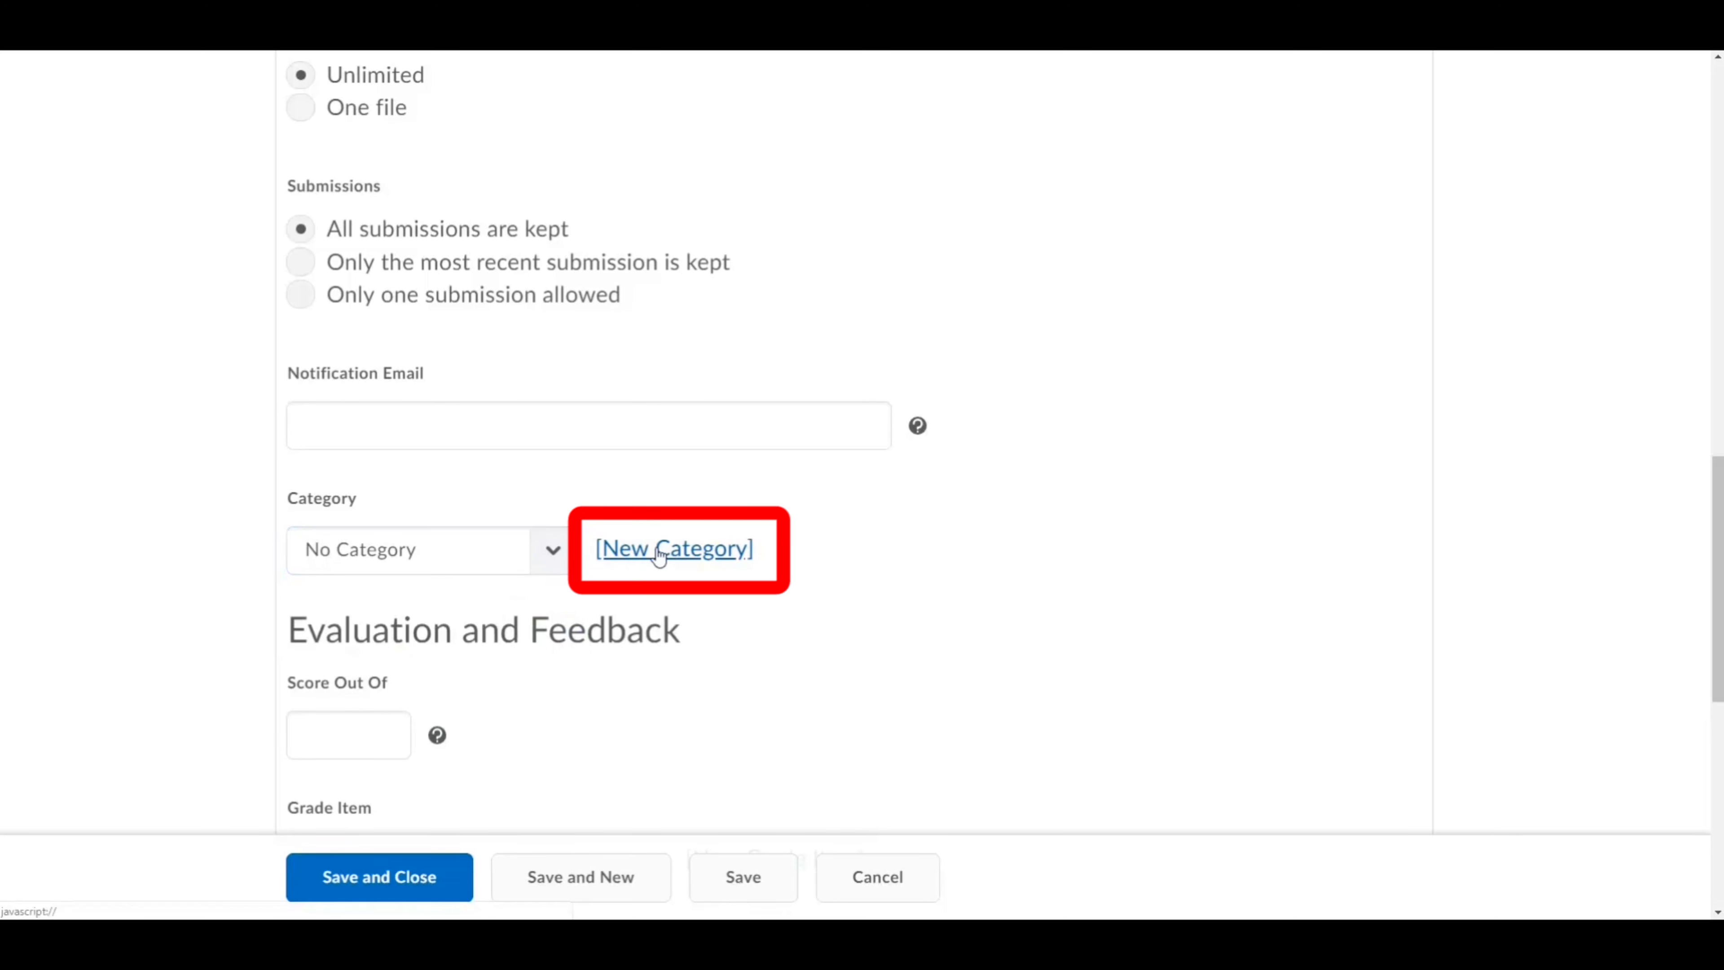
pyautogui.click(687, 551)
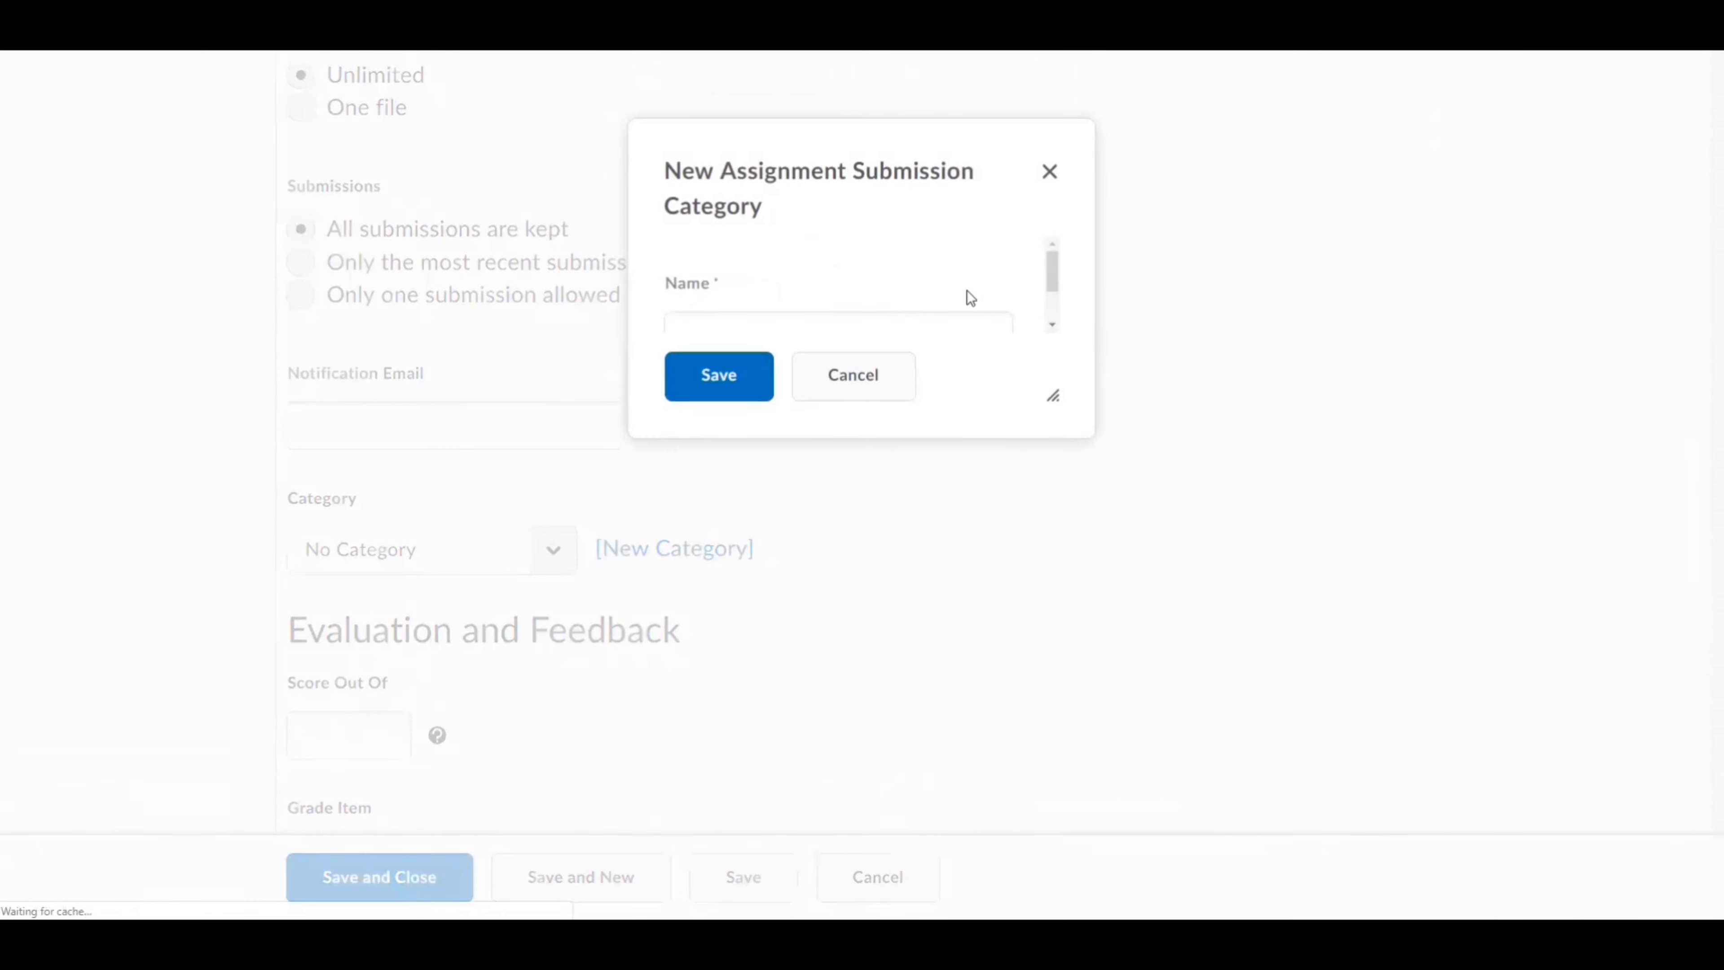
pyautogui.click(853, 382)
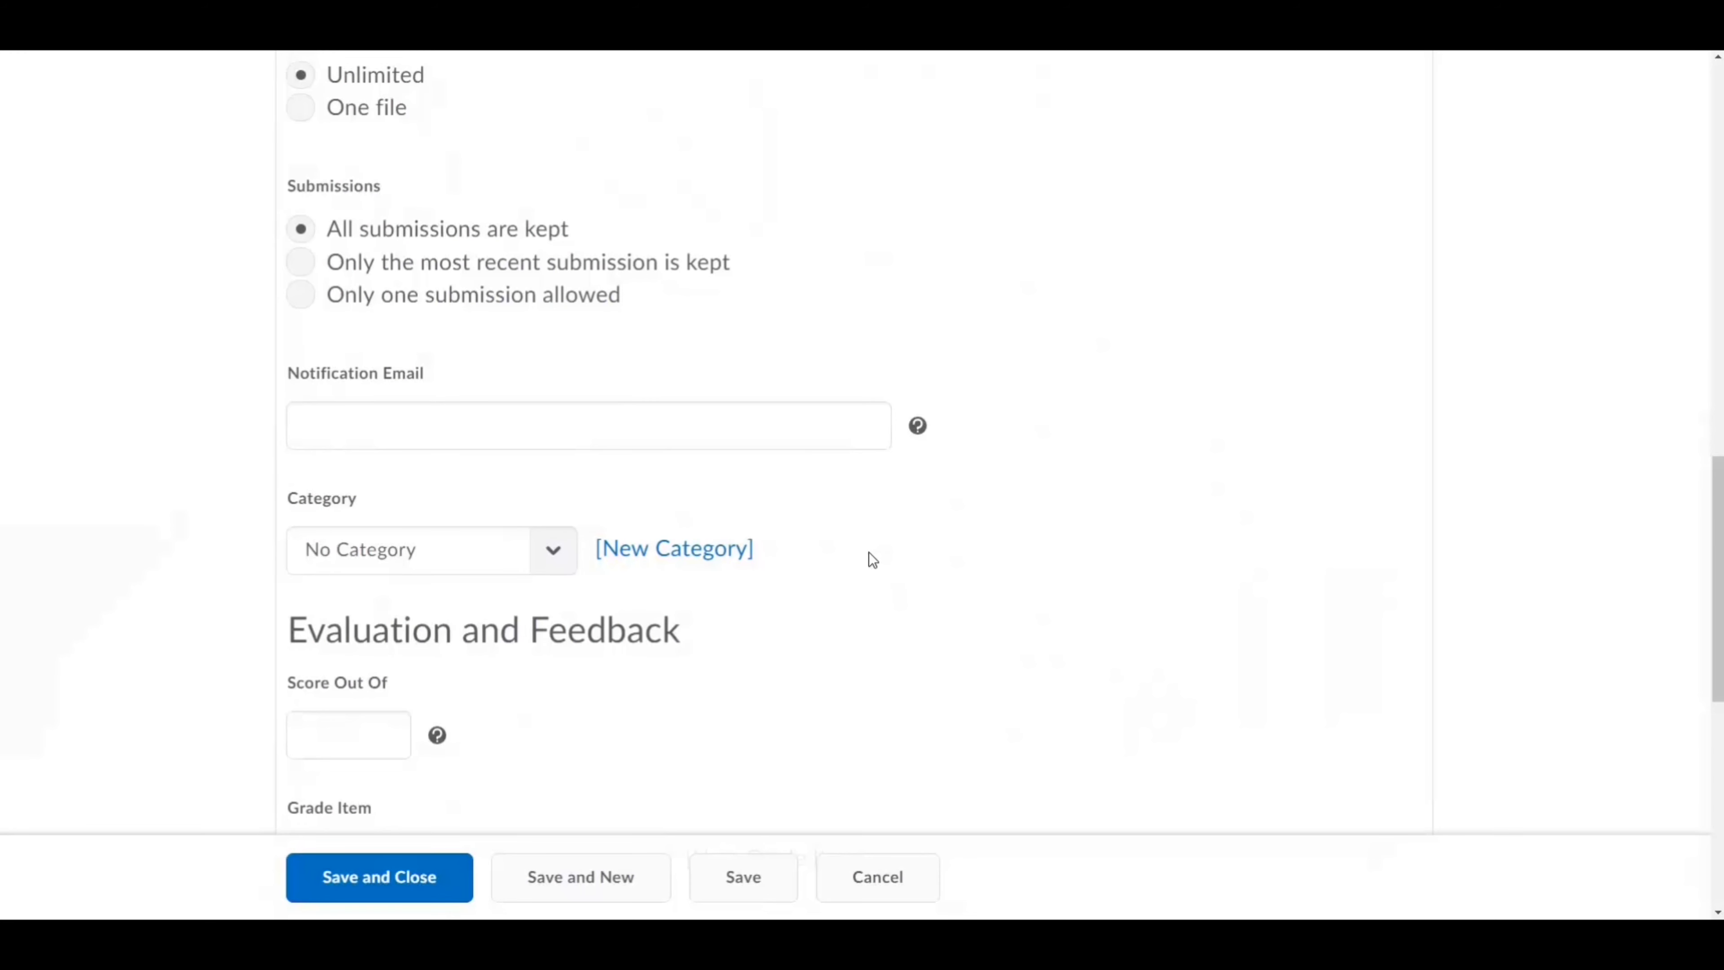
pyautogui.scroll(-6, 868, 553)
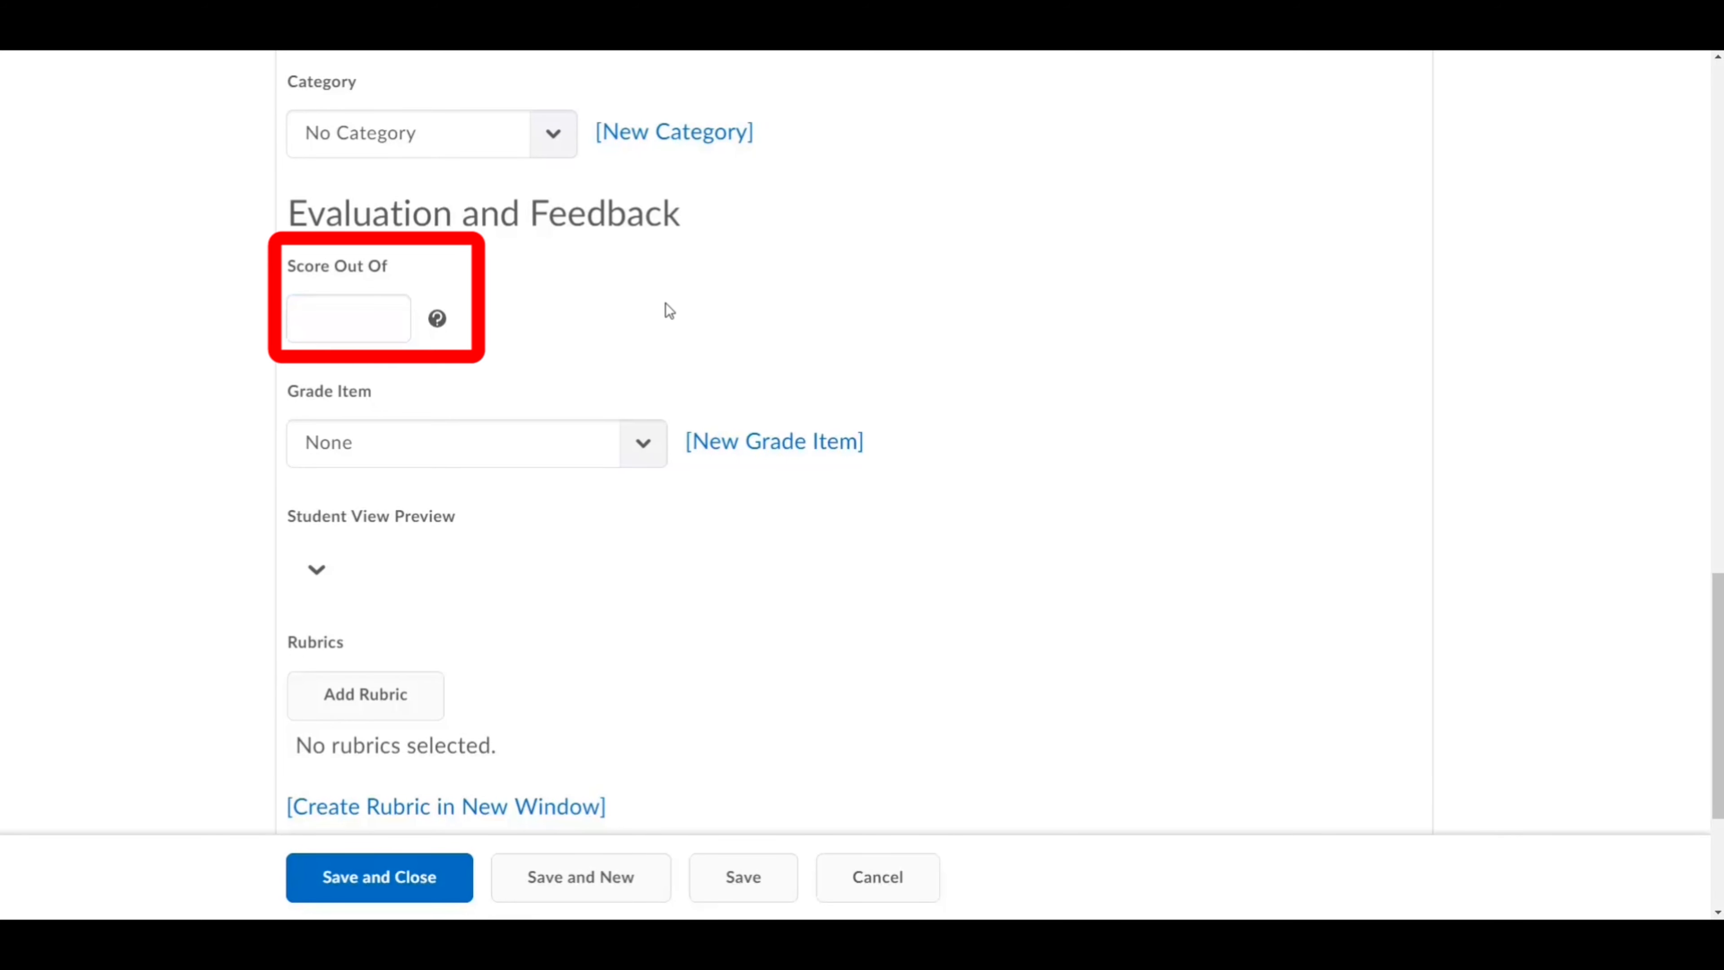
# Step: Set the assignment's Score Out Of to 10
pyautogui.click(364, 311)
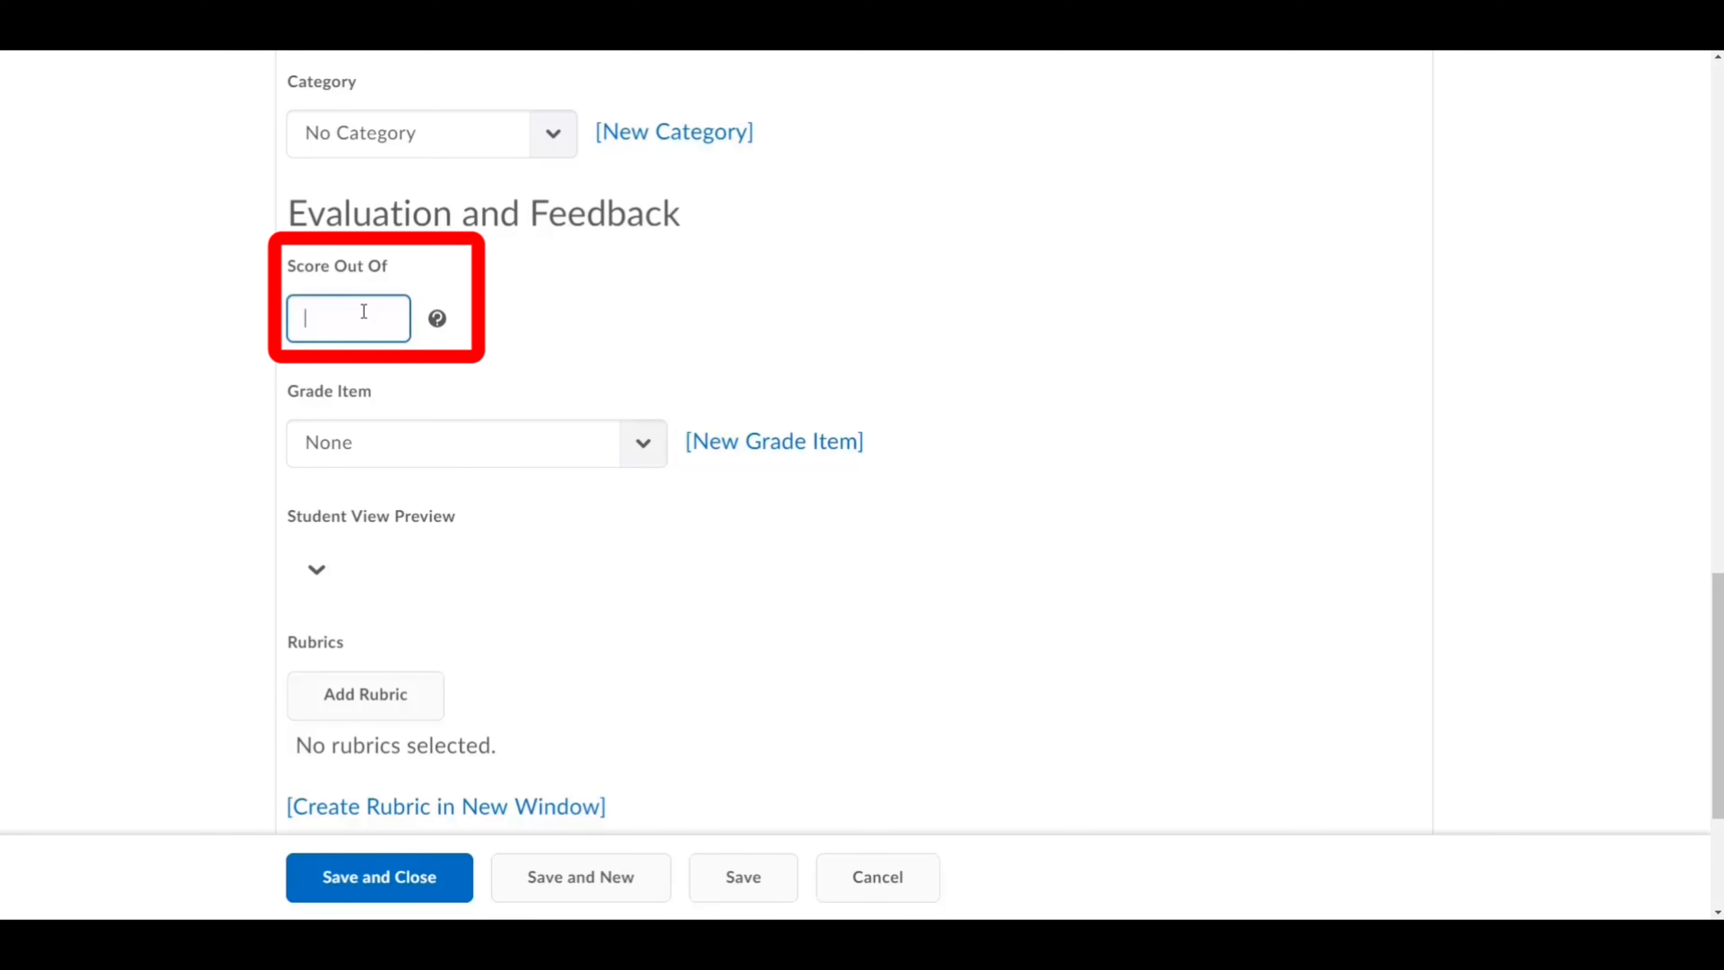
pyautogui.write('10')
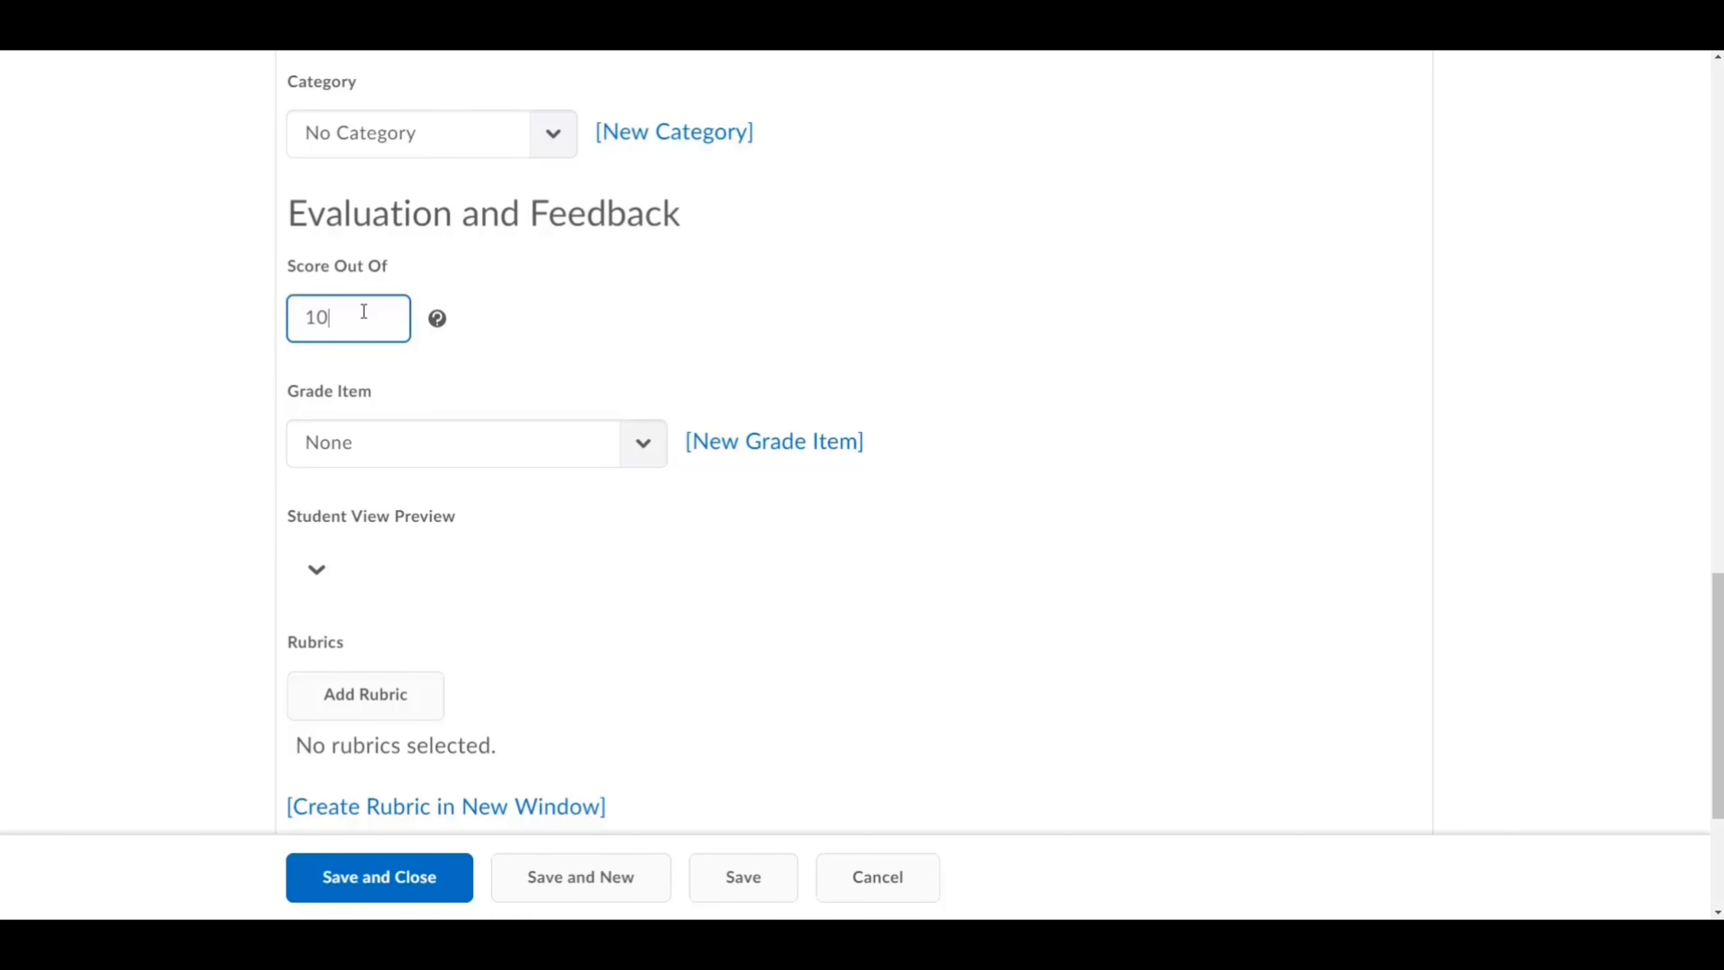
pyautogui.click(611, 326)
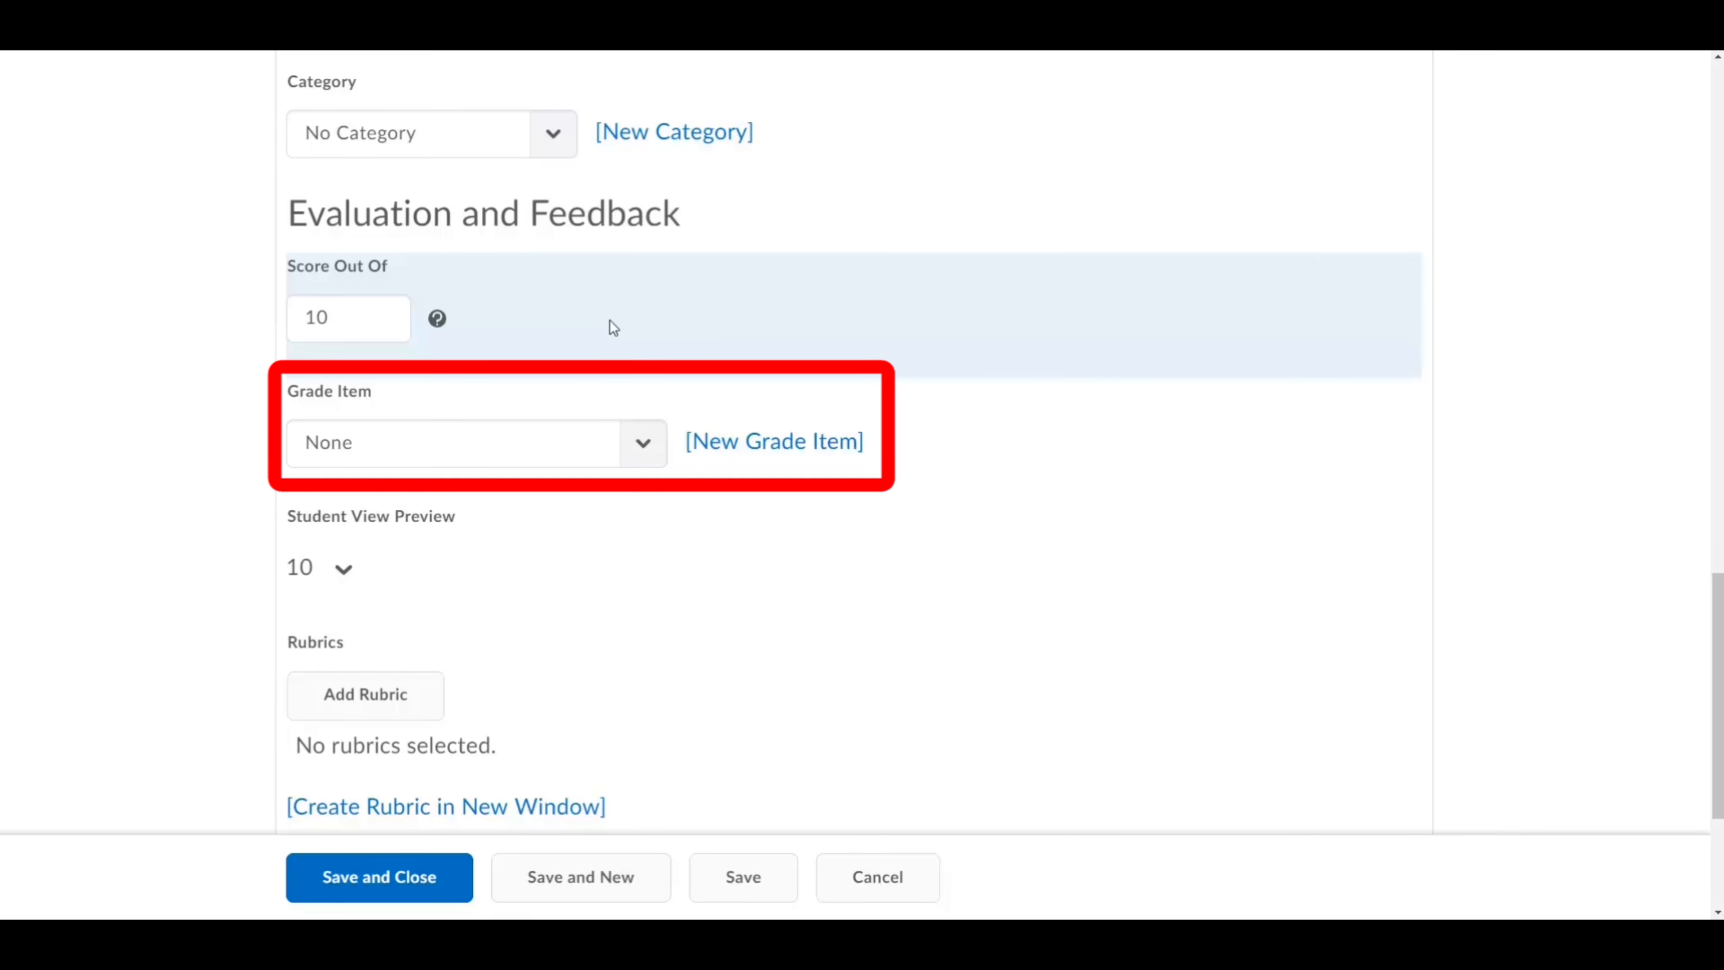
# Step: Review the existing grade items, then begin creating a new grade item instead
pyautogui.click(506, 450)
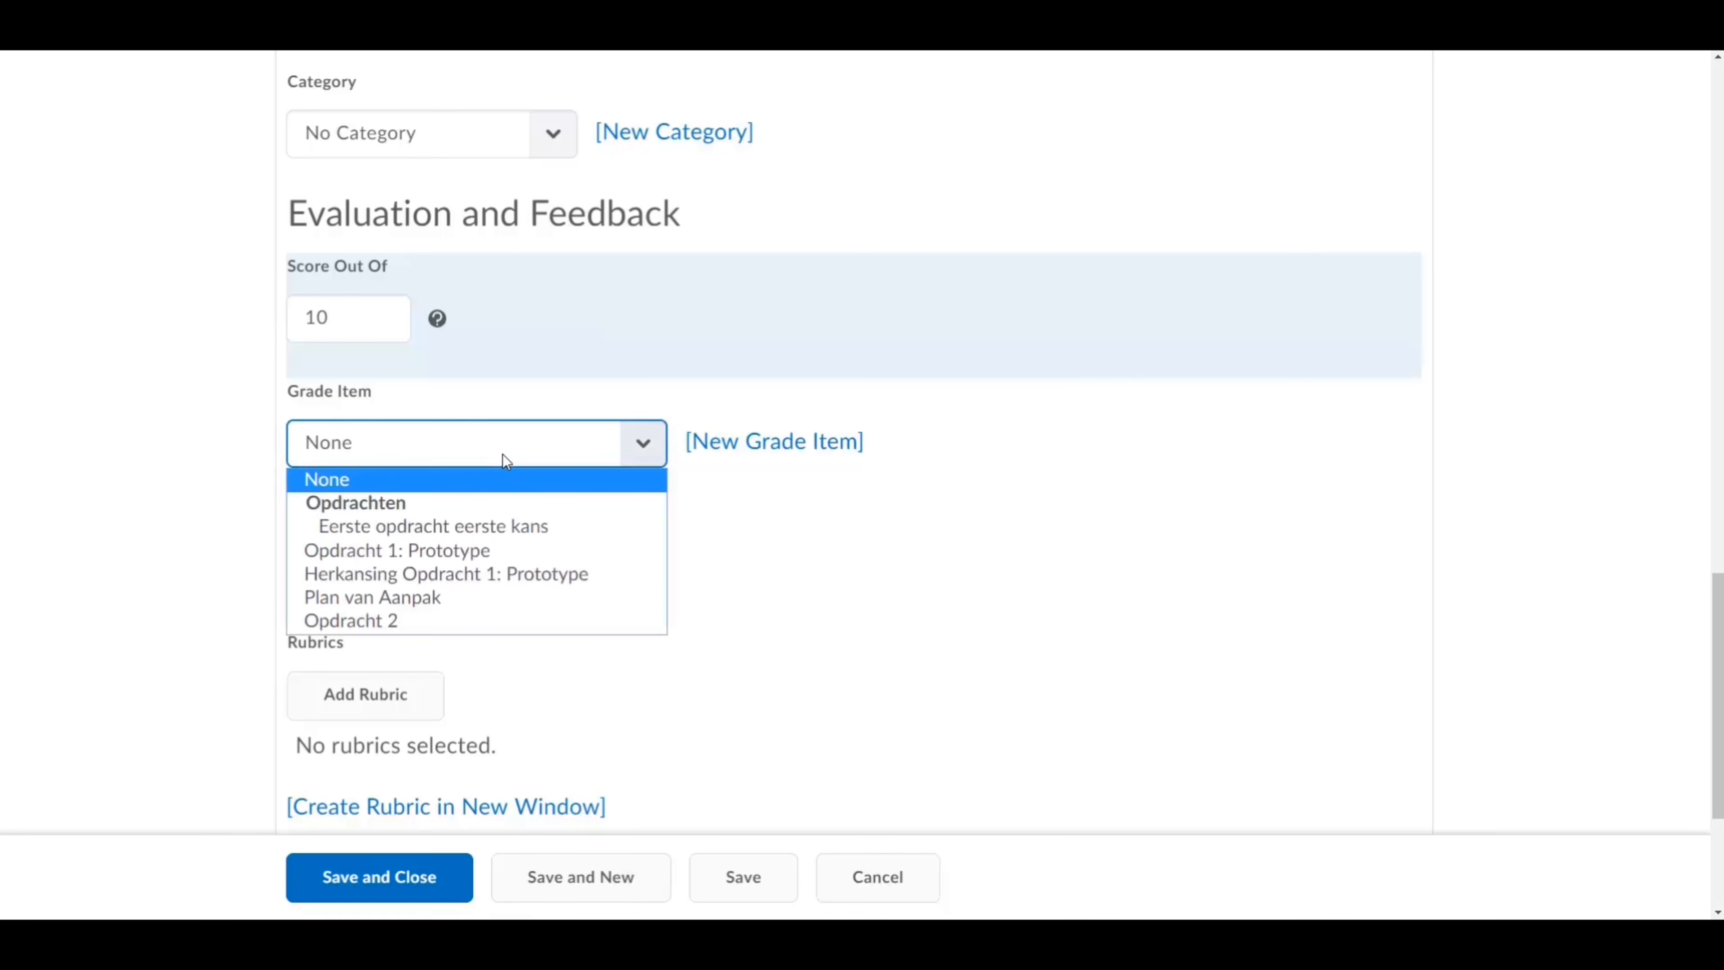
pyautogui.click(801, 509)
pyautogui.click(725, 452)
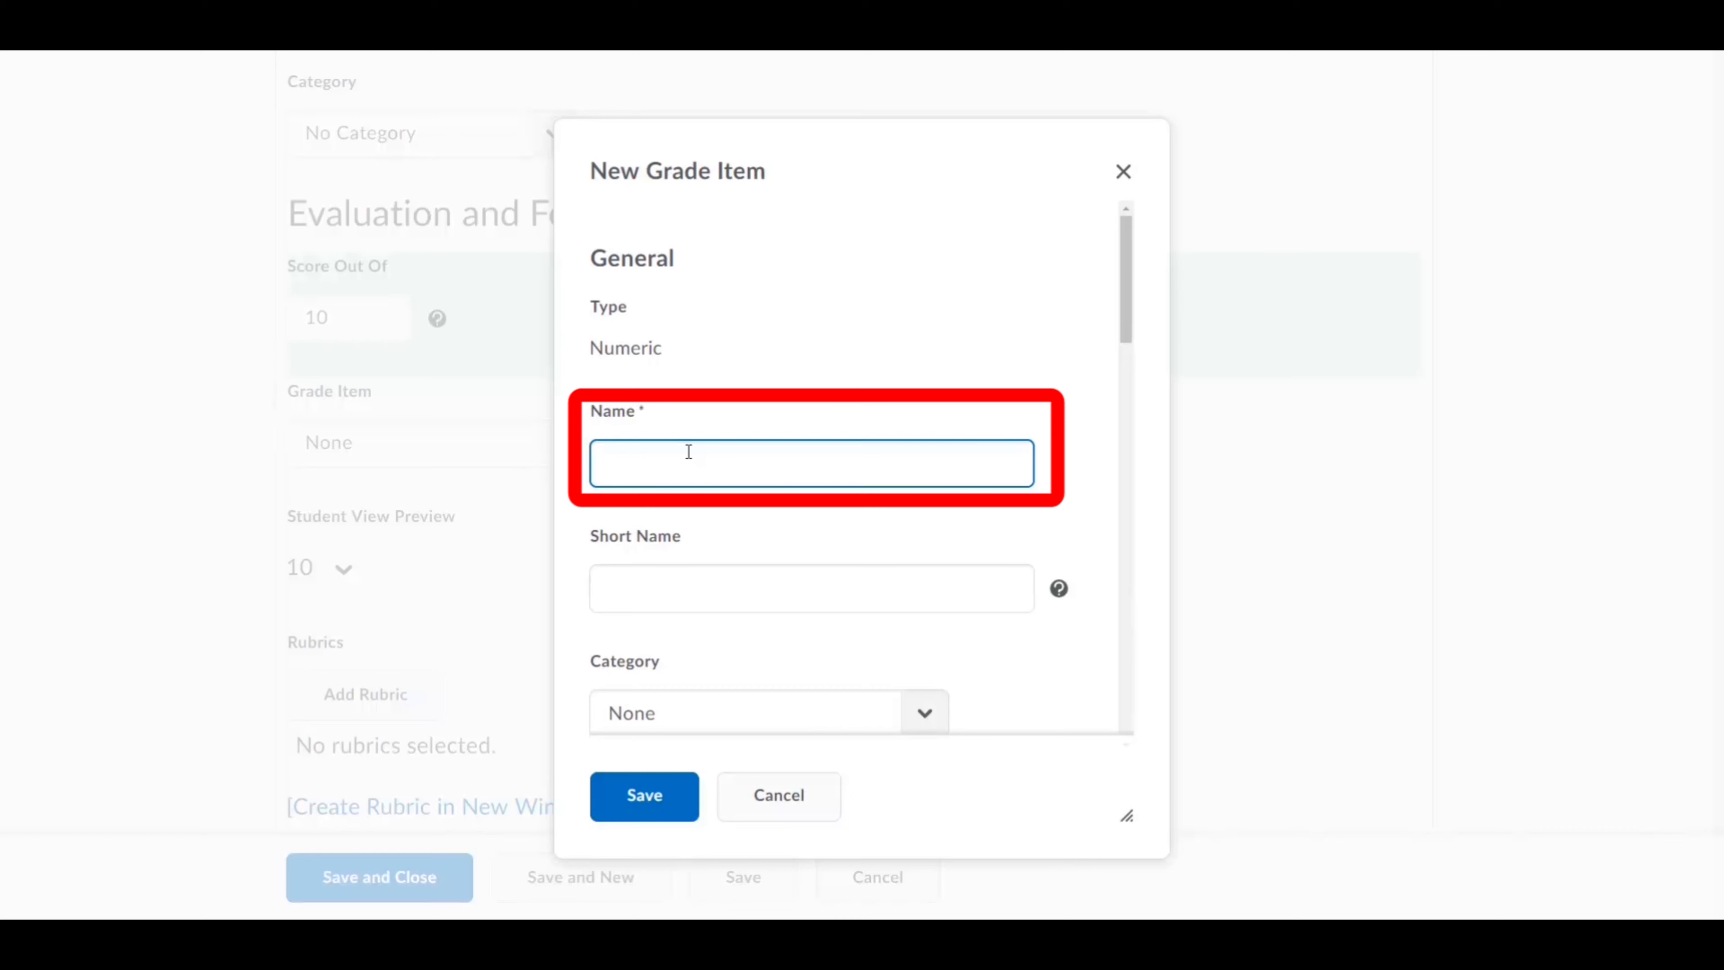
# Step: Name the new grade item 'Opdracht 3', keep the default grade scheme, and save it
pyautogui.write('Opdracht 3')
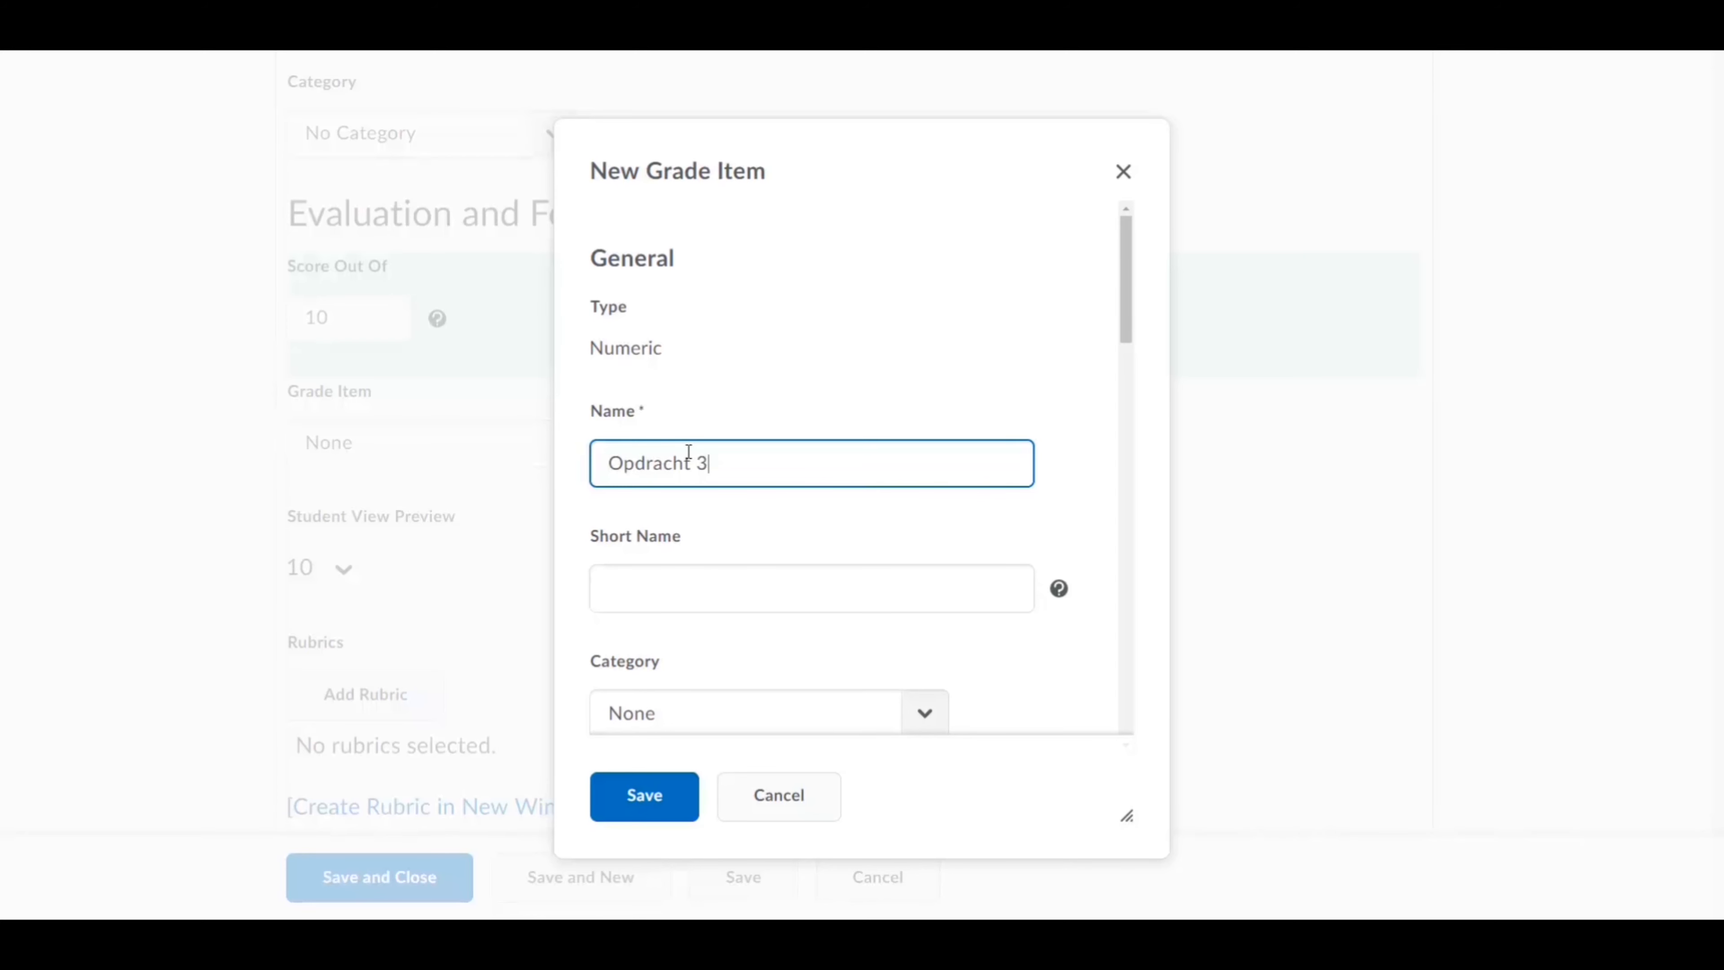
pyautogui.scroll(-6, 923, 425)
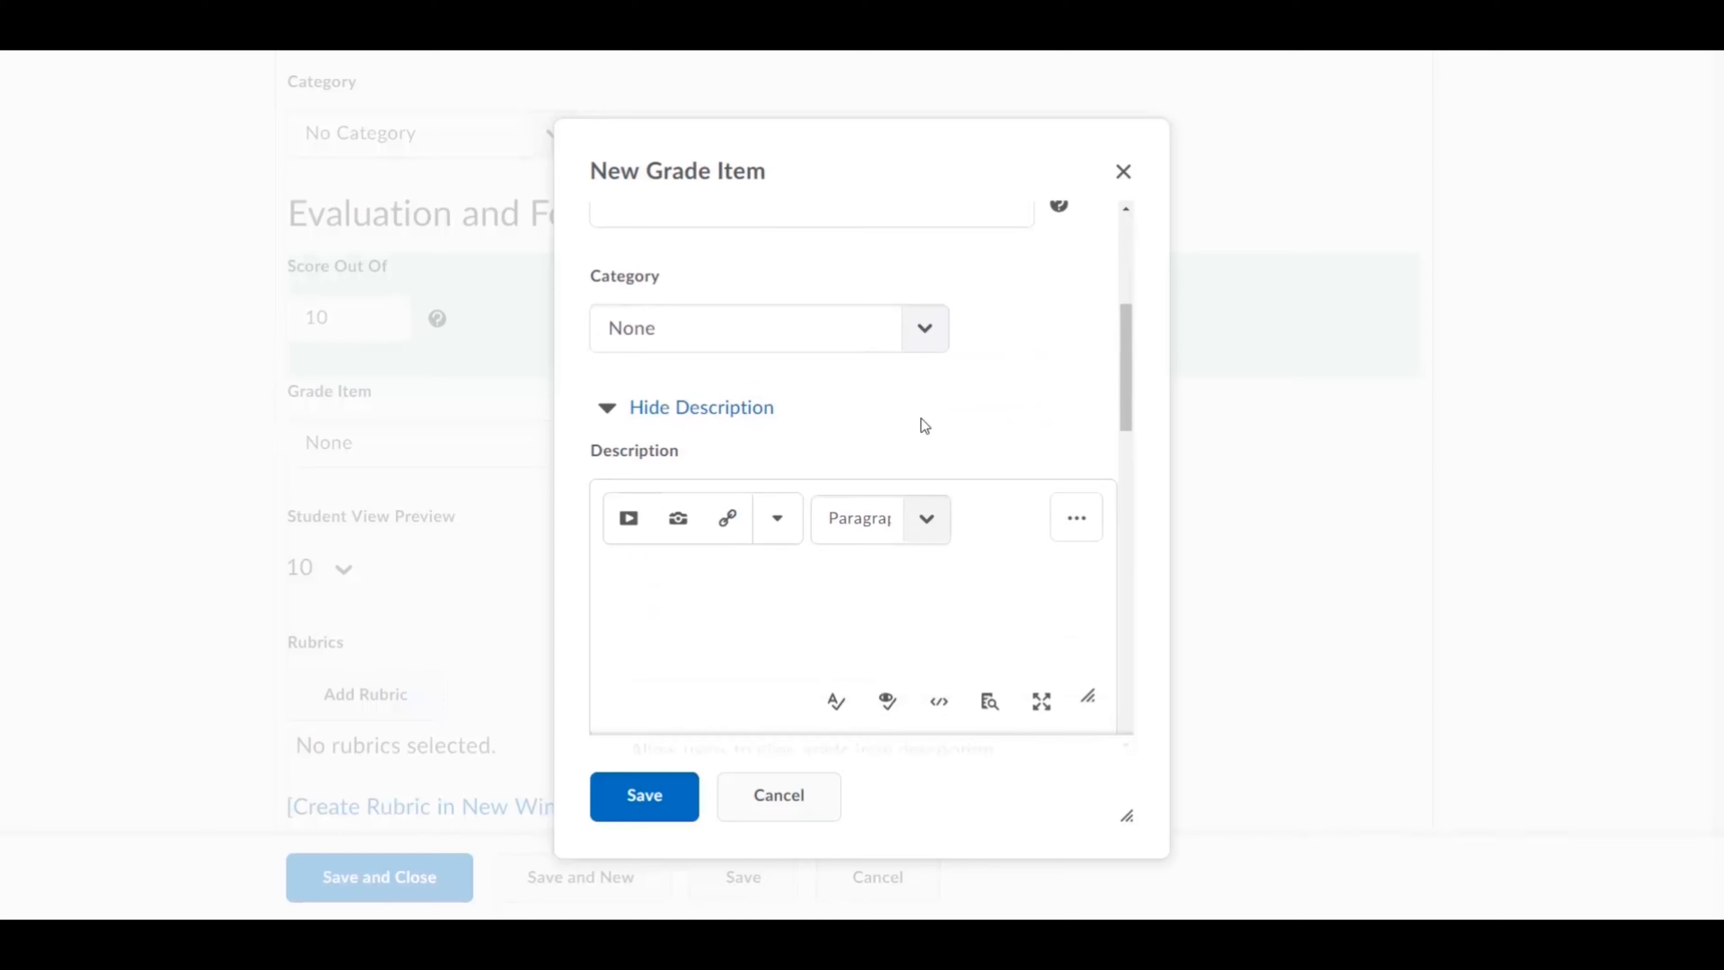
pyautogui.scroll(-5, 923, 424)
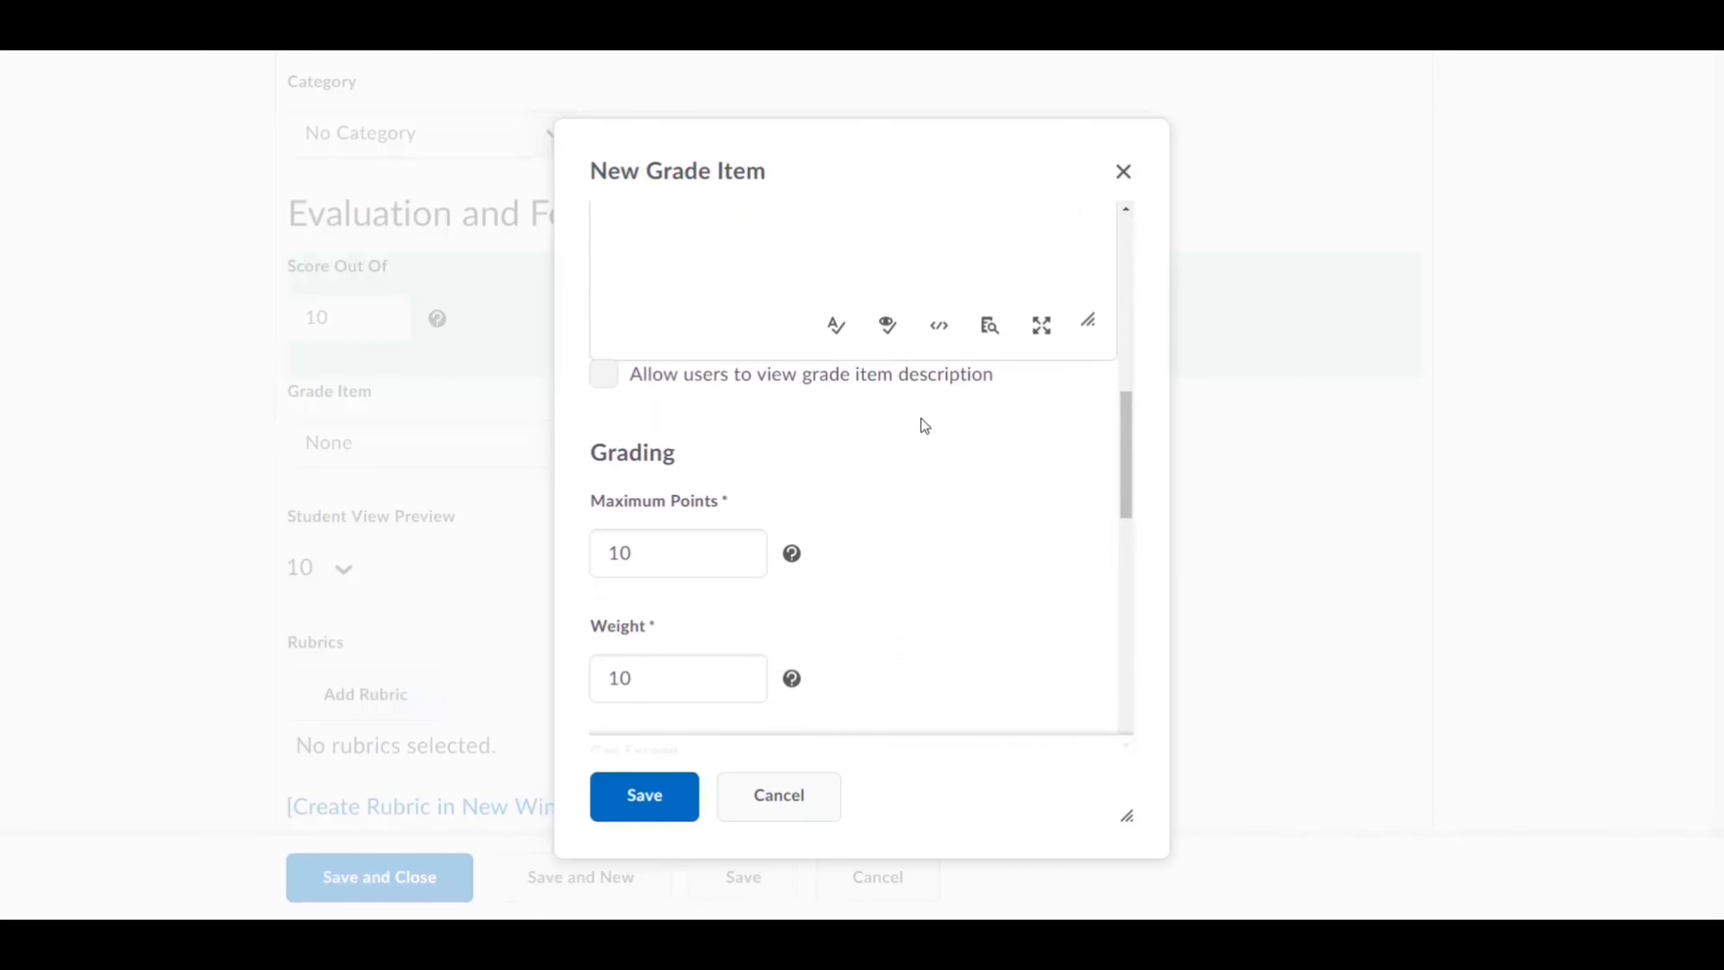
pyautogui.scroll(-7, 921, 417)
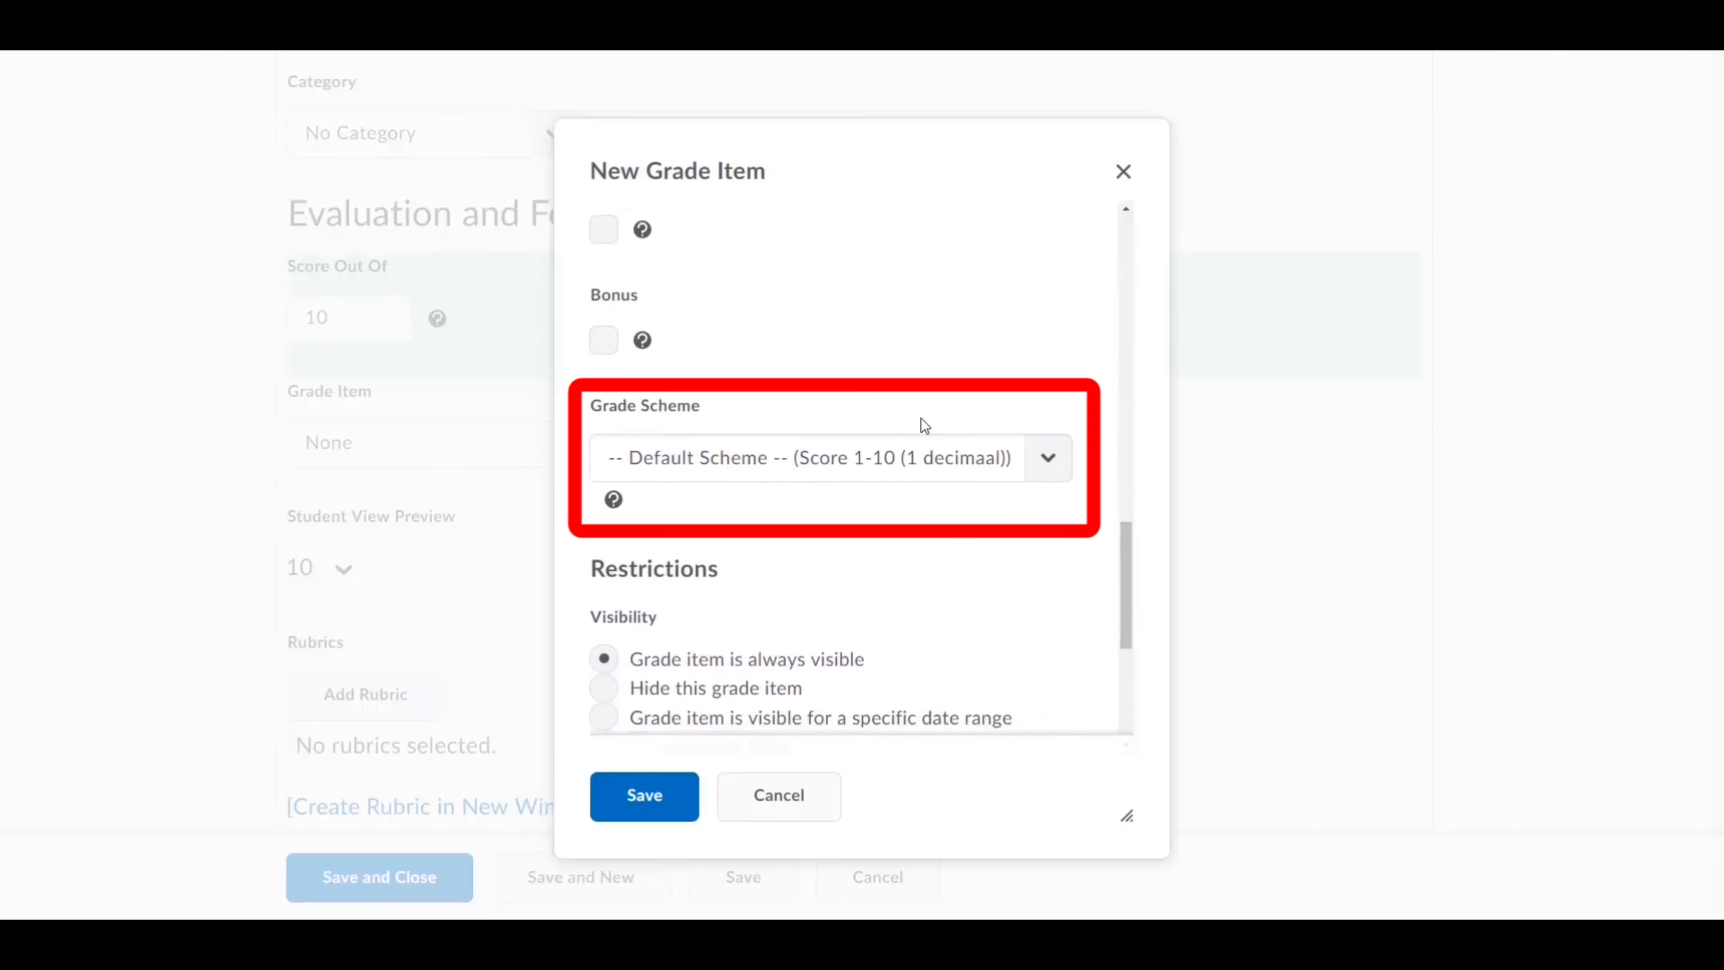
pyautogui.click(800, 460)
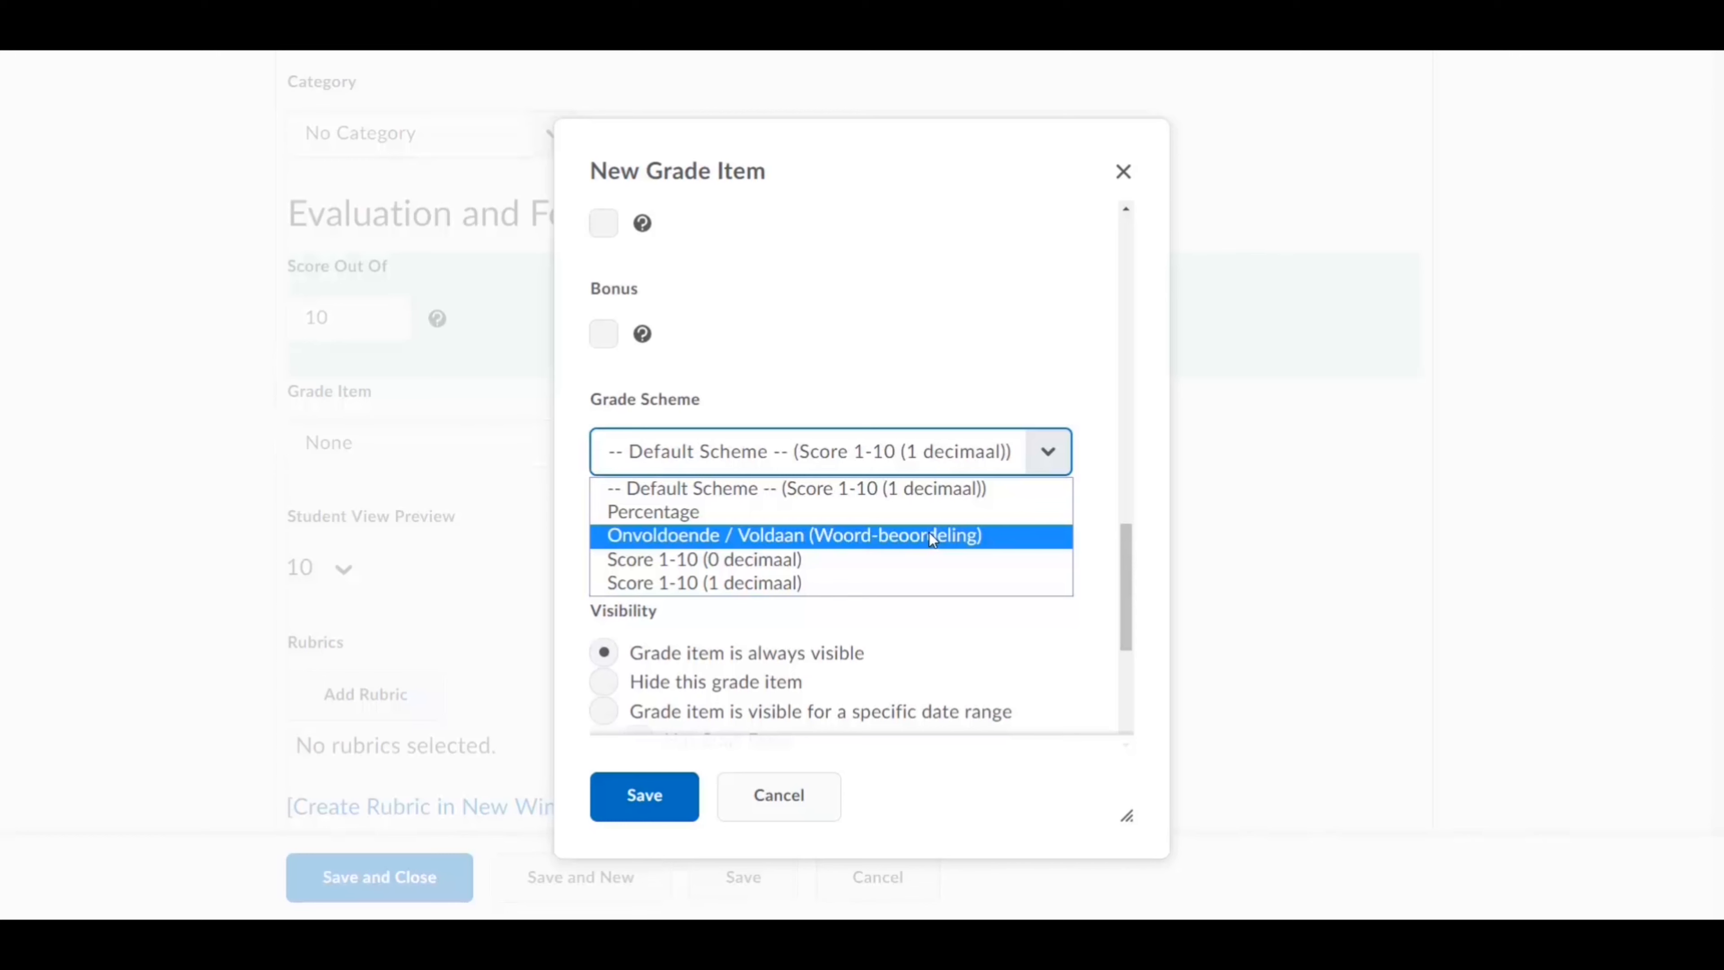
pyautogui.click(1075, 640)
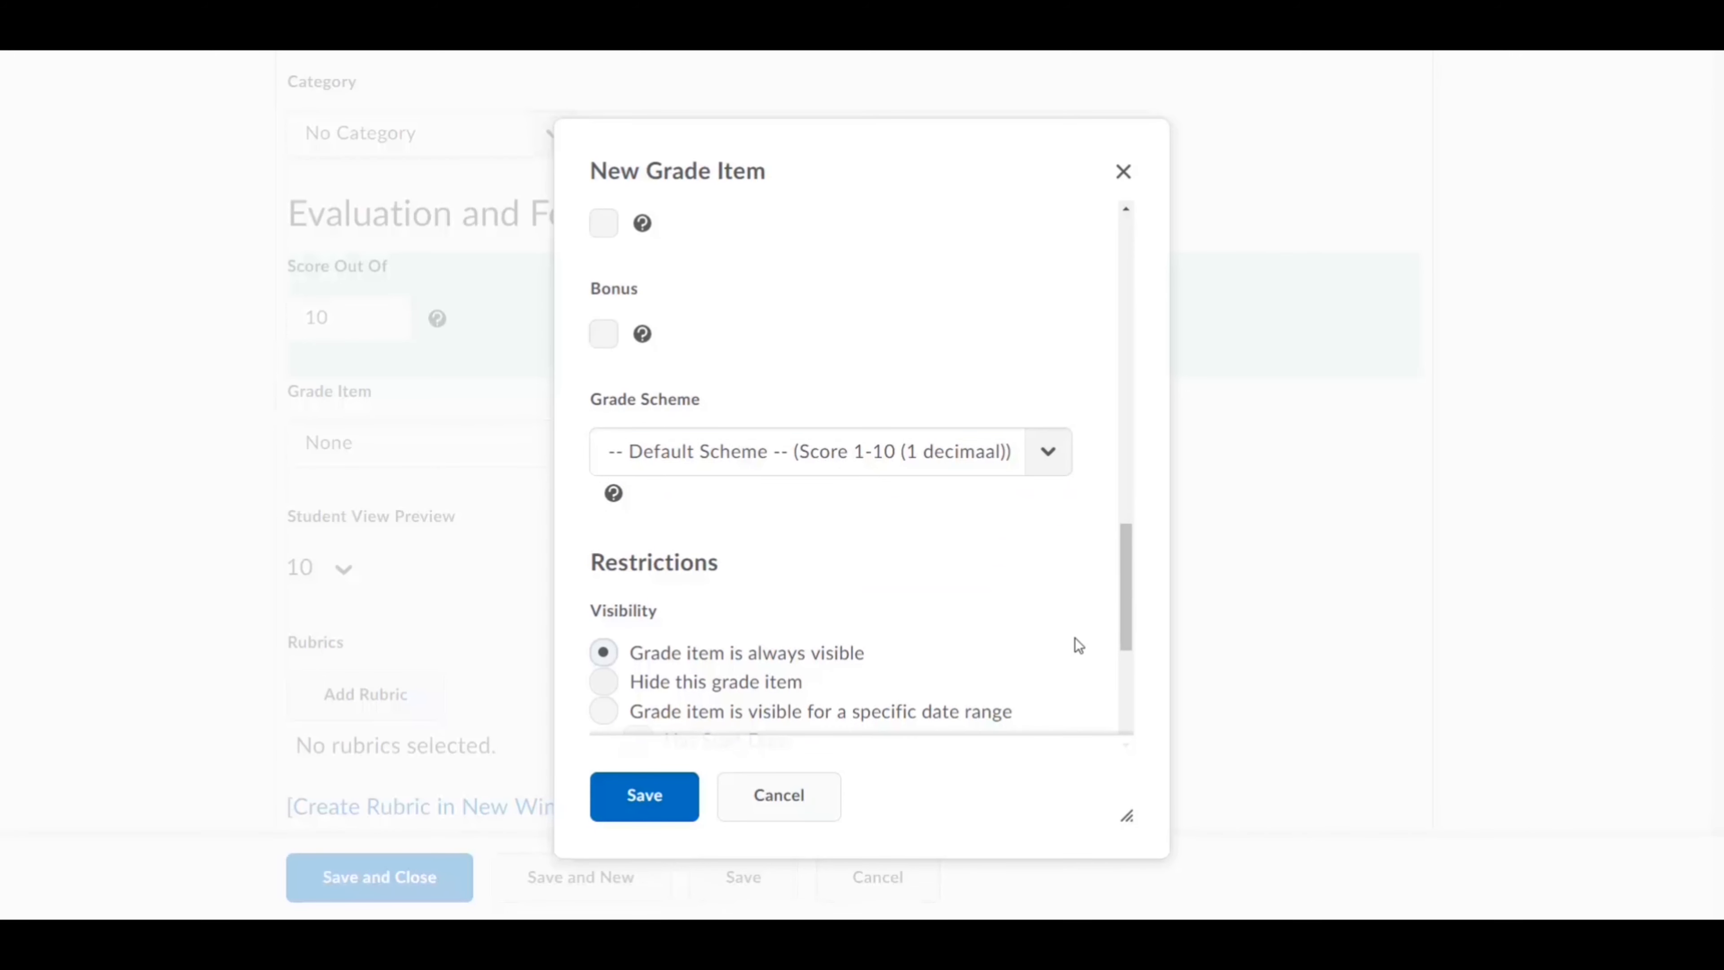
pyautogui.click(649, 800)
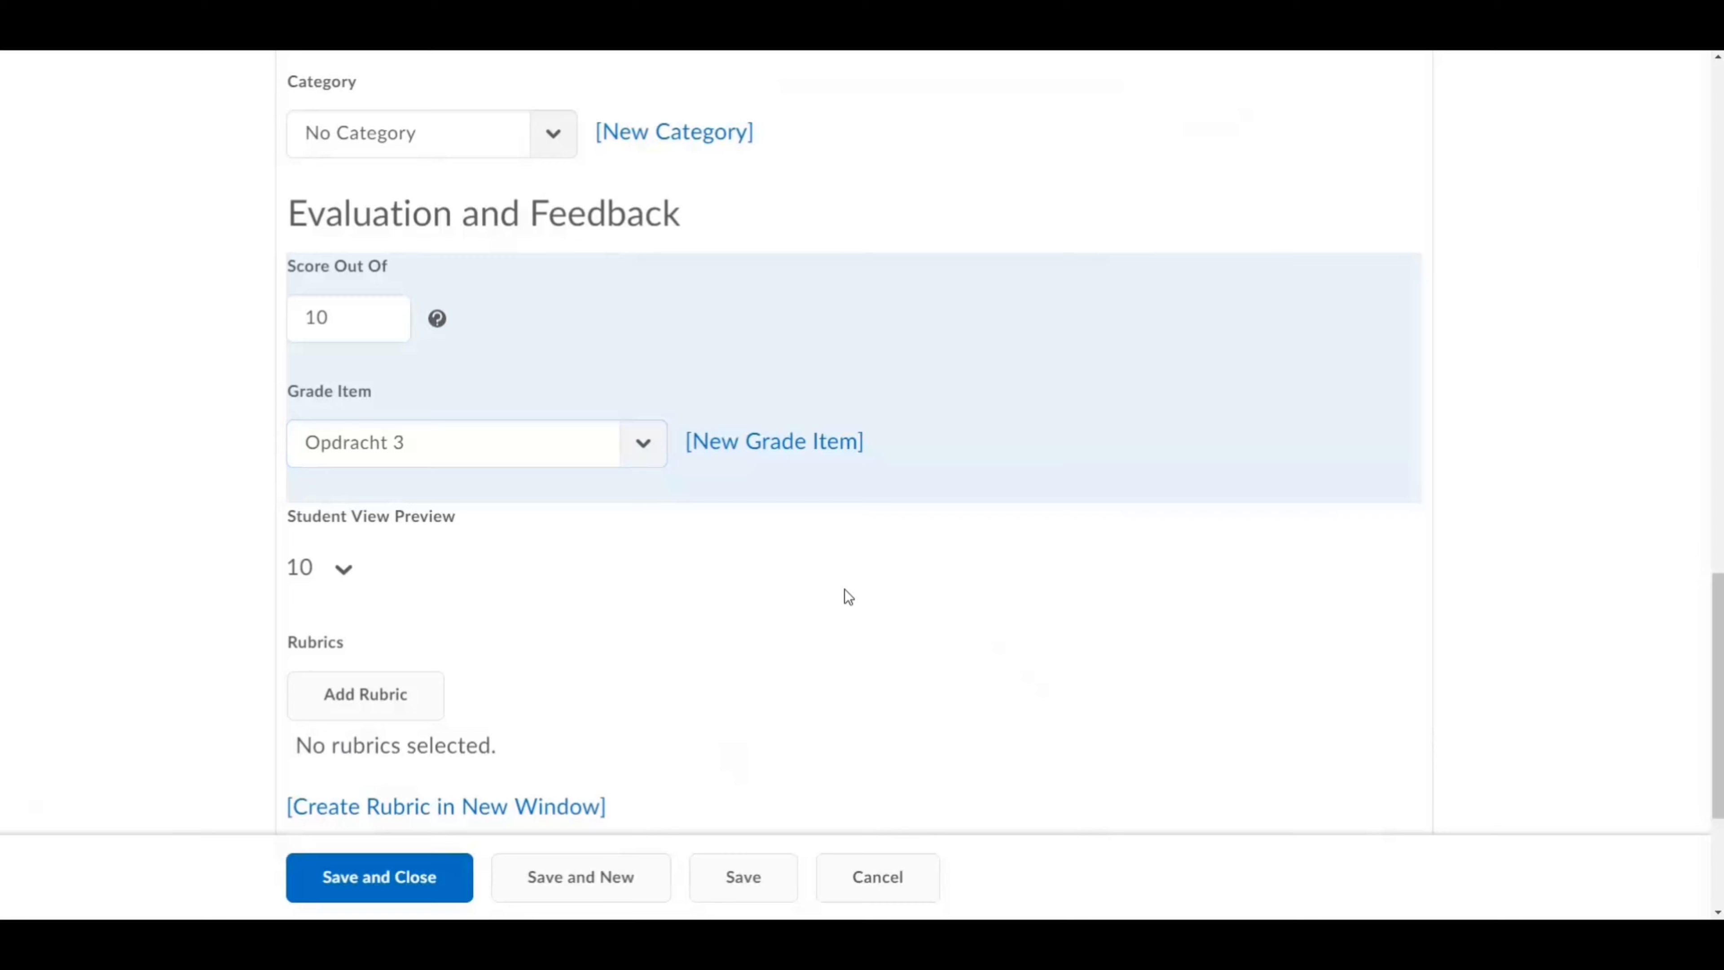
# Step: Leave the Default Scoring Rubric unchanged and go to the Restrictions settings
pyautogui.scroll(-2, 844, 589)
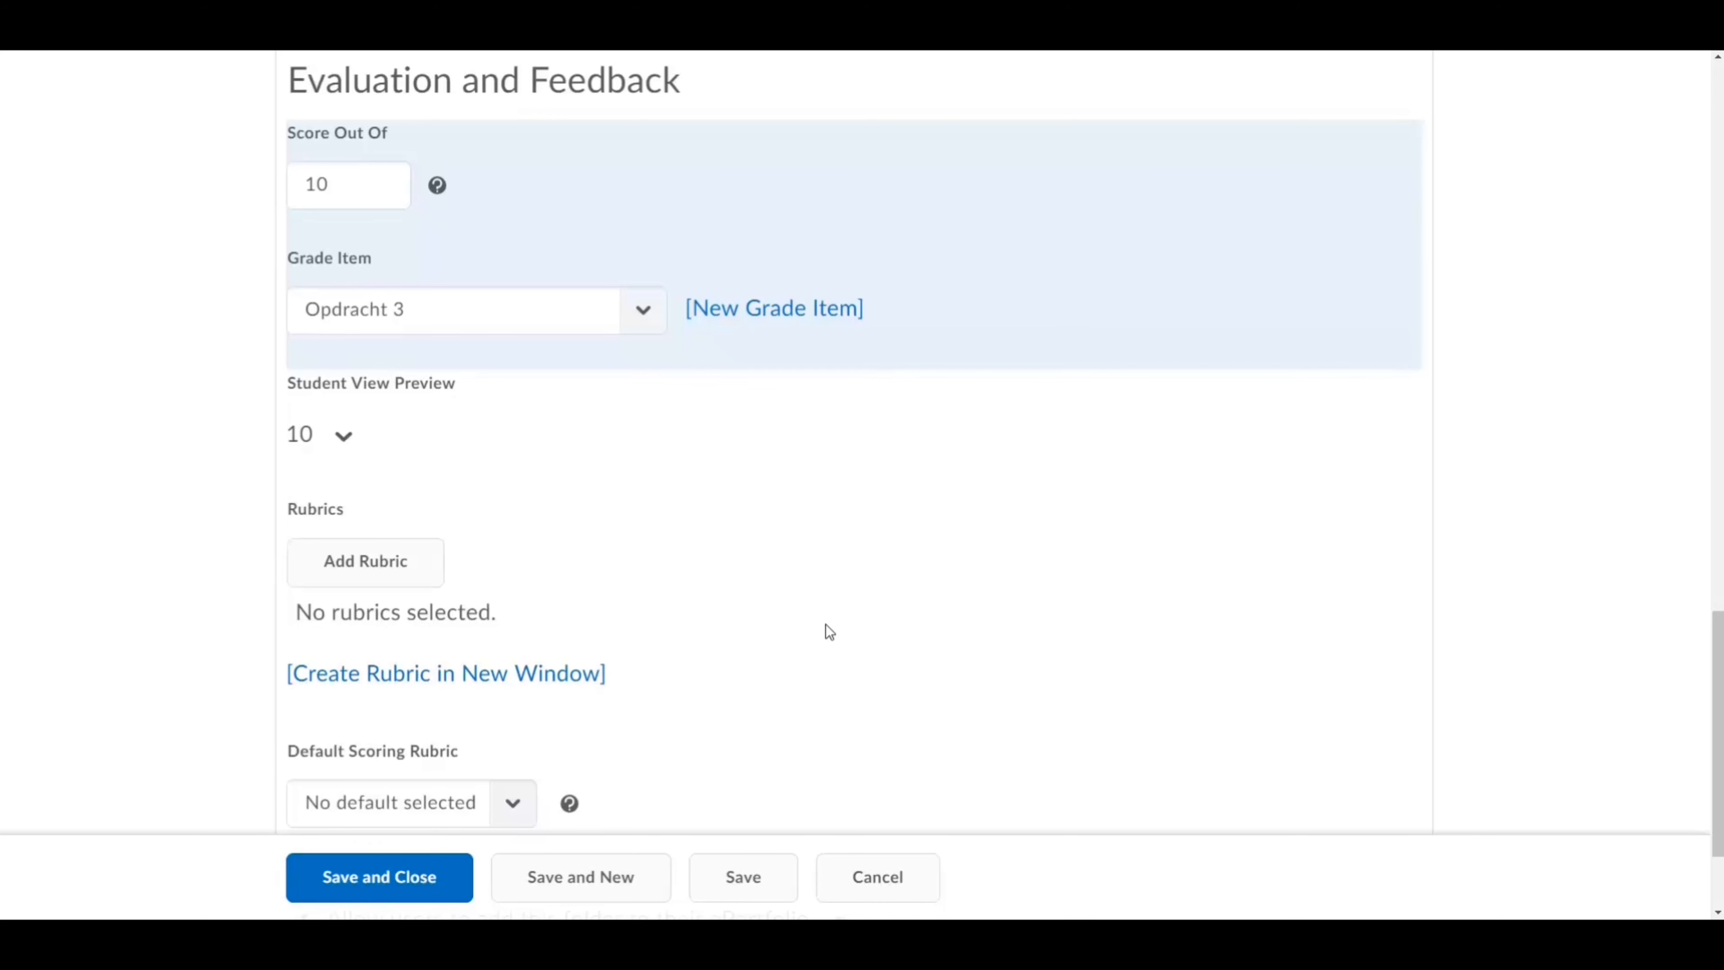
pyautogui.scroll(-2, 825, 631)
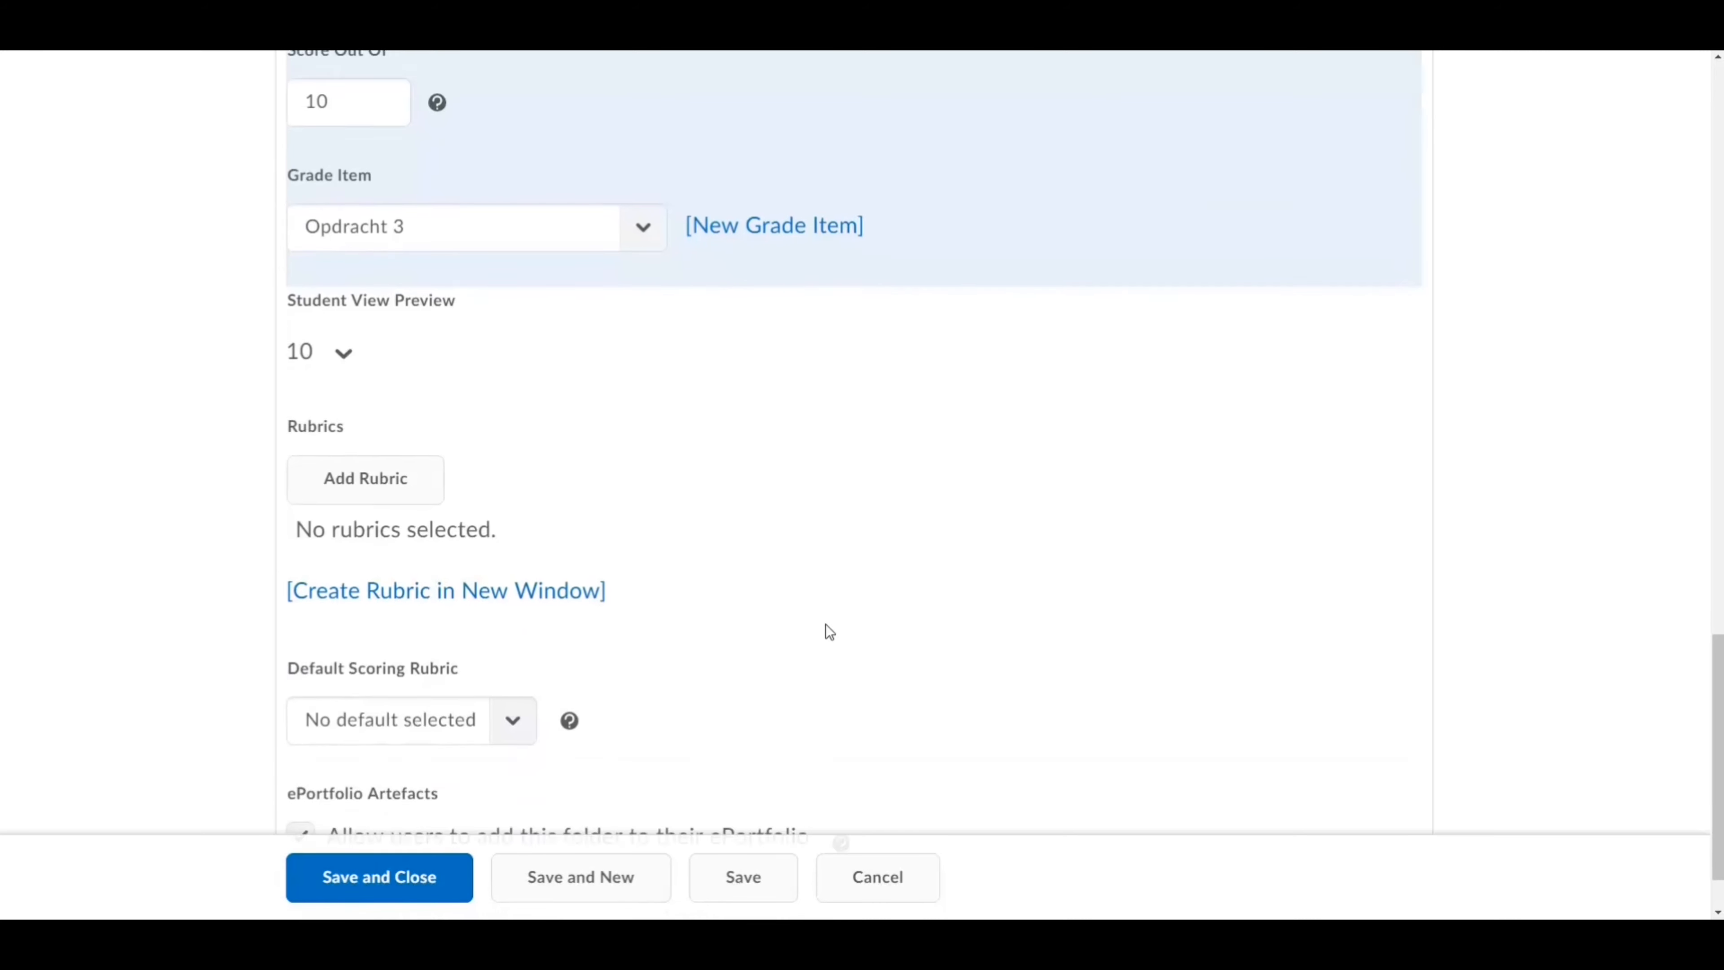
pyautogui.click(373, 675)
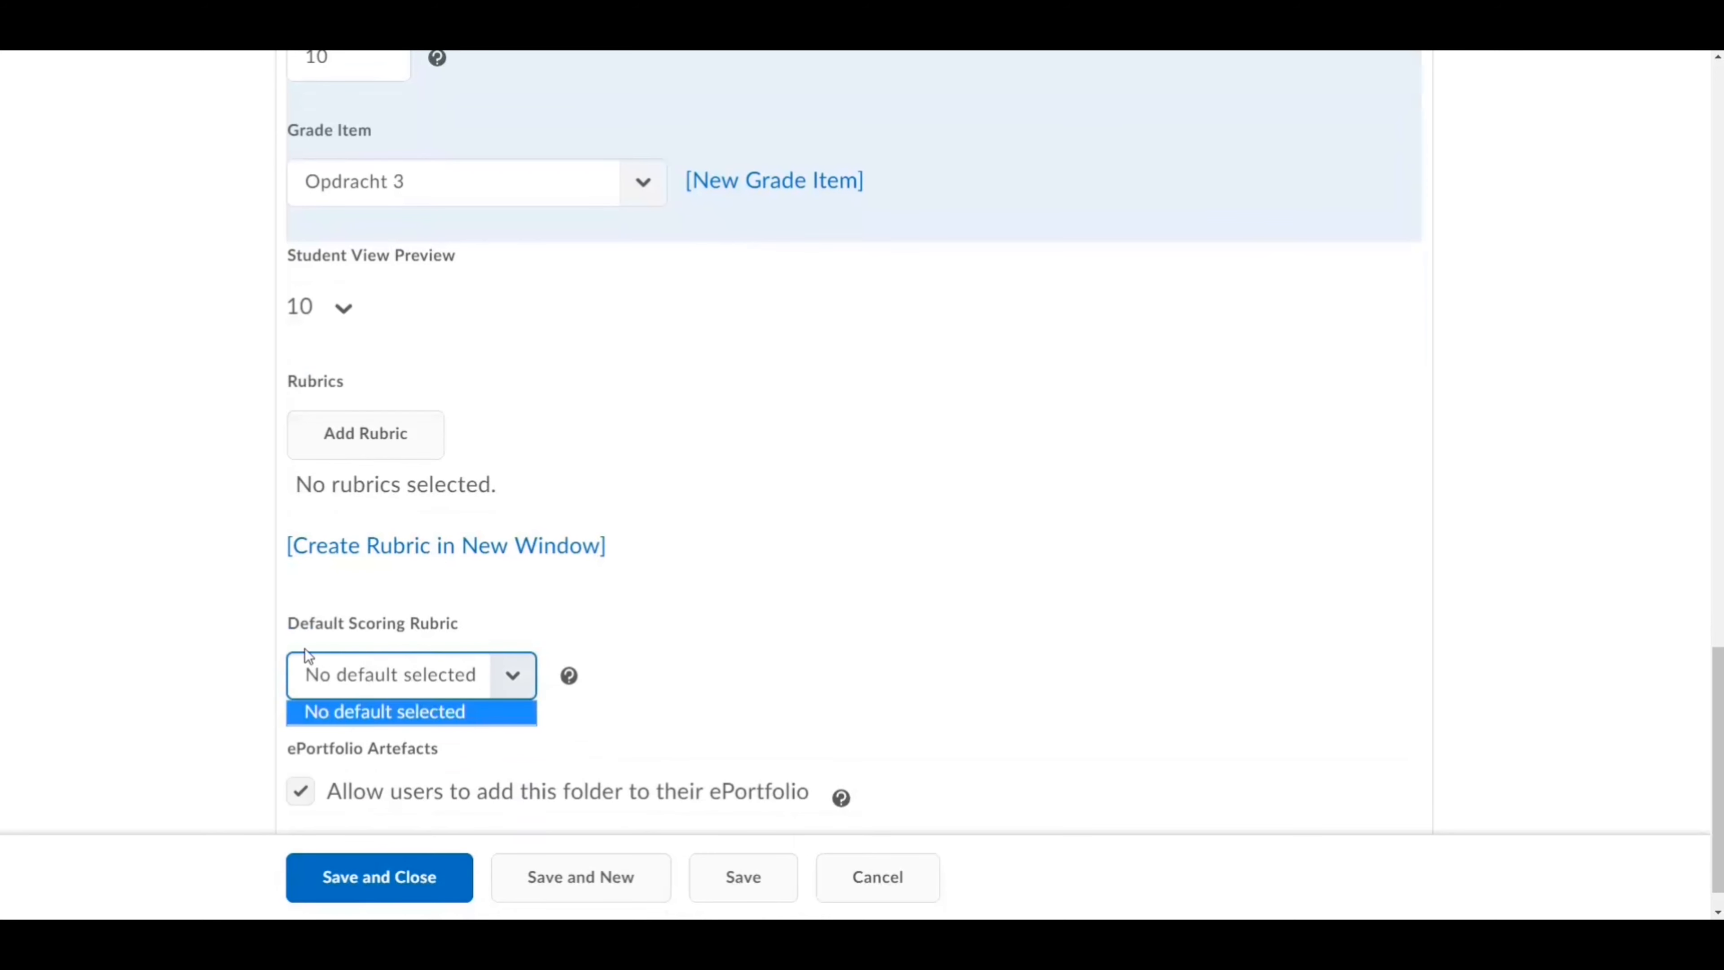
pyautogui.click(635, 664)
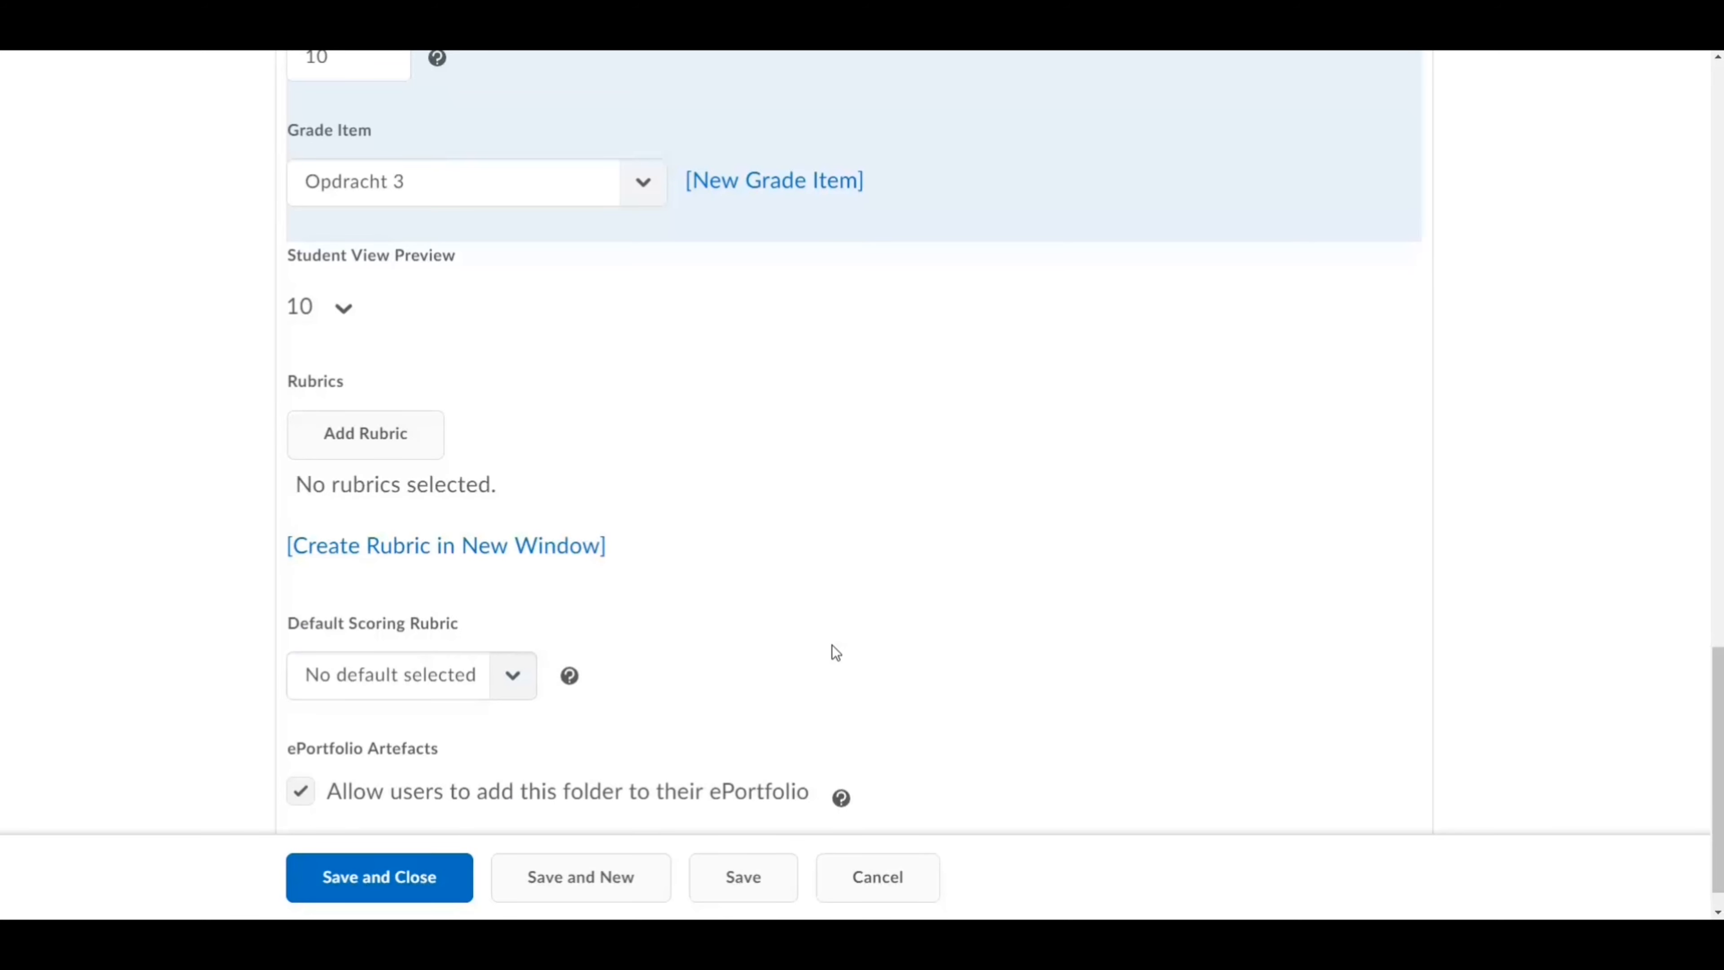
pyautogui.scroll(20, 1194, 448)
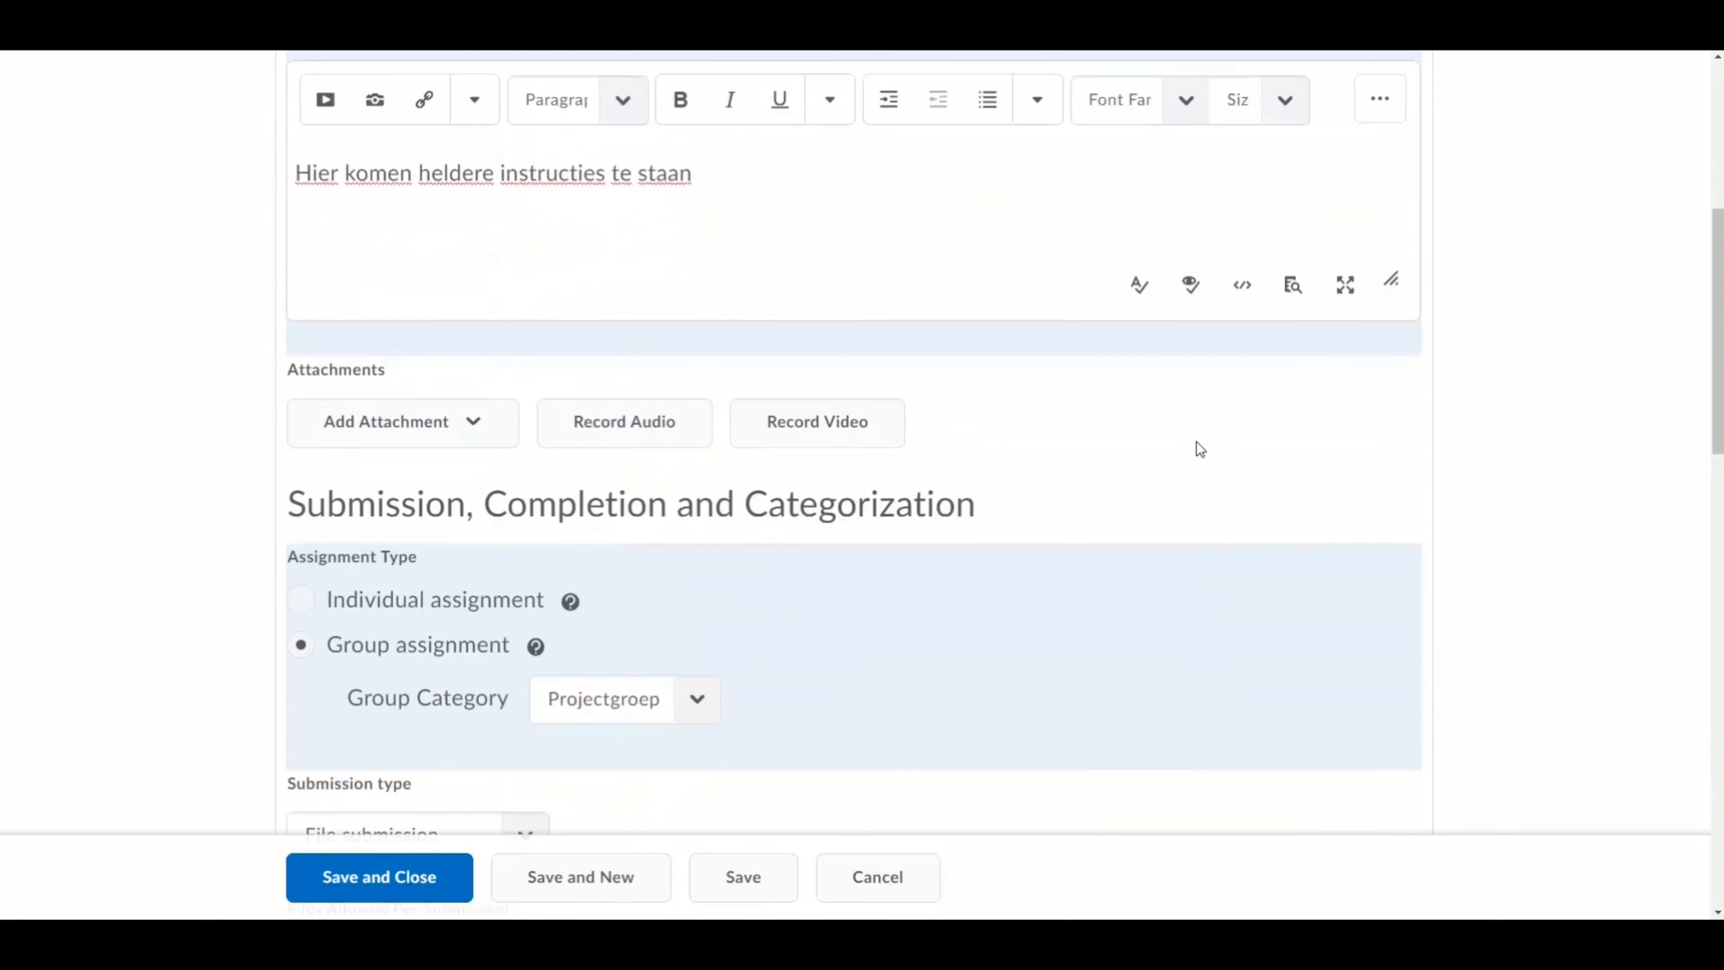
pyautogui.click(484, 370)
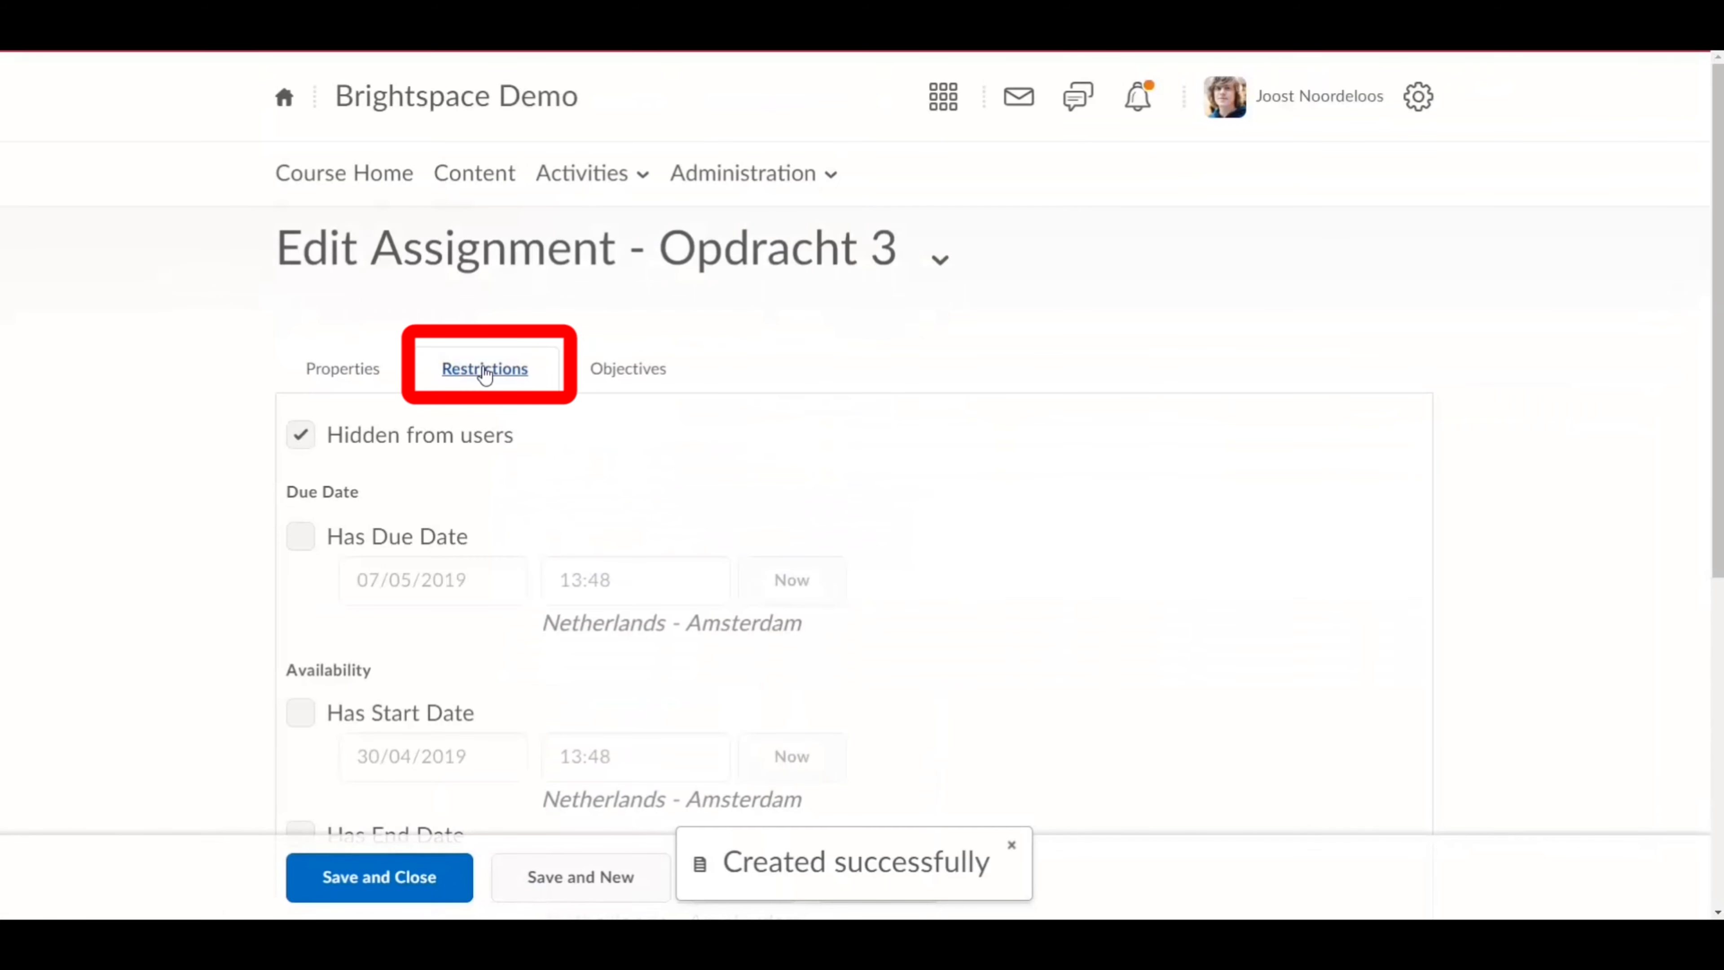
# Step: Unhide Opdracht 3, give it a 07/05/2019 due date at 15:30, and save and close
pyautogui.click(297, 443)
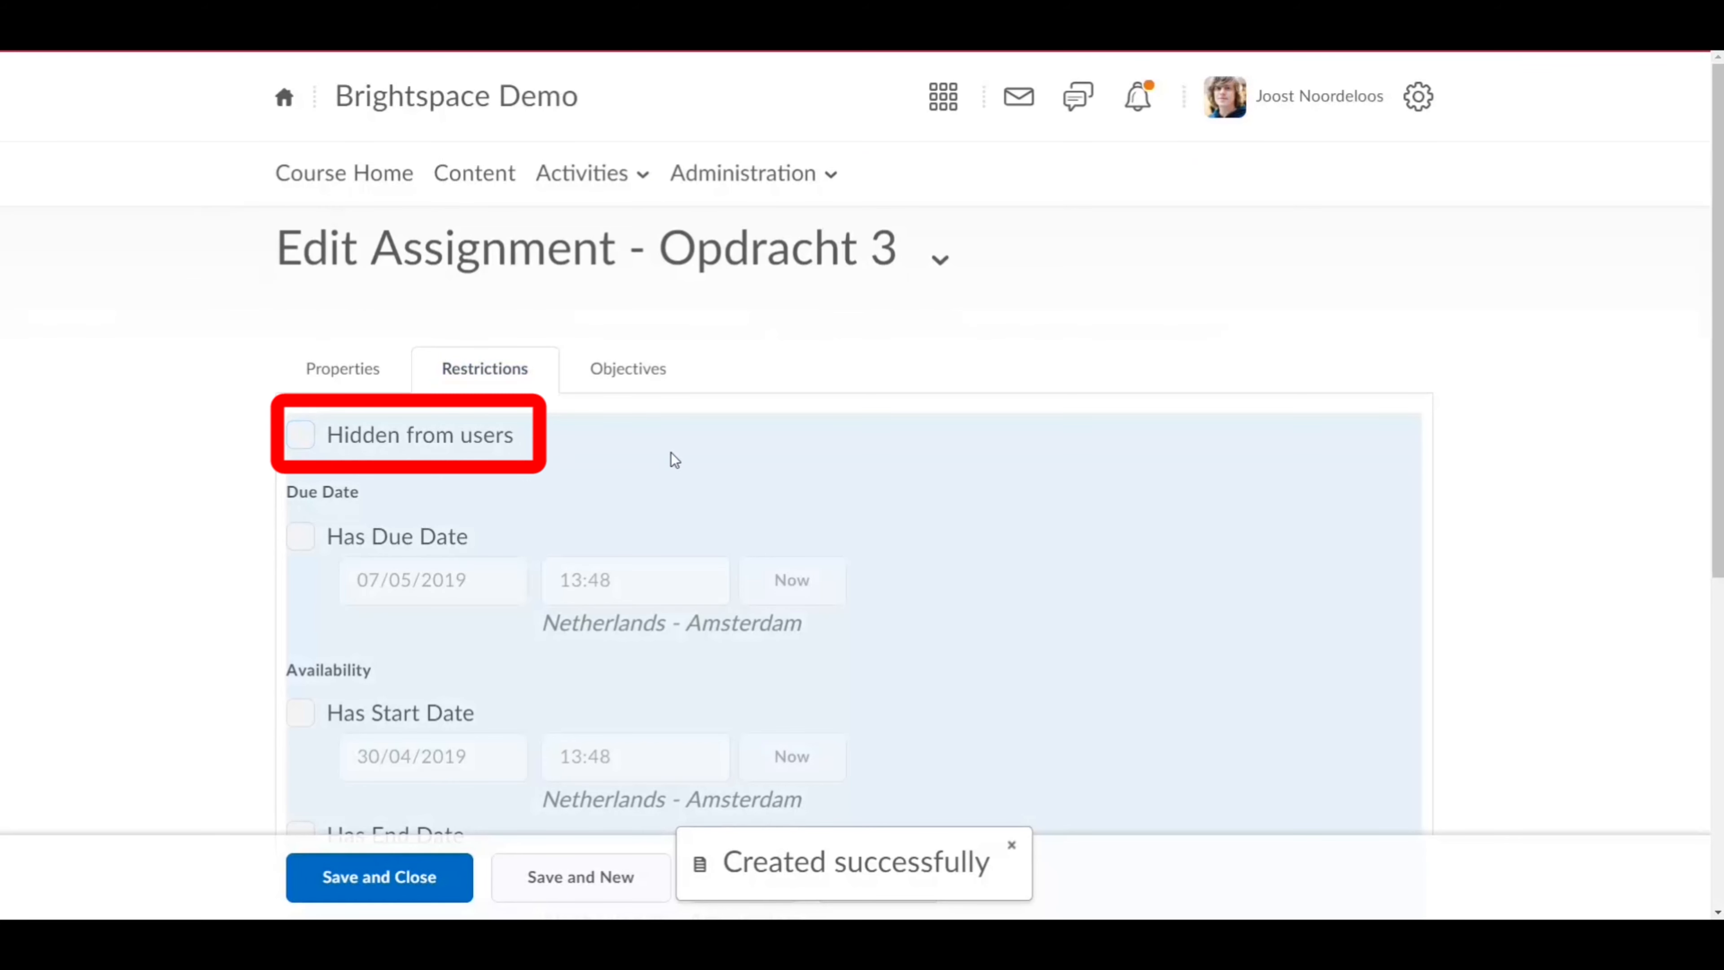
pyautogui.scroll(-2, 781, 485)
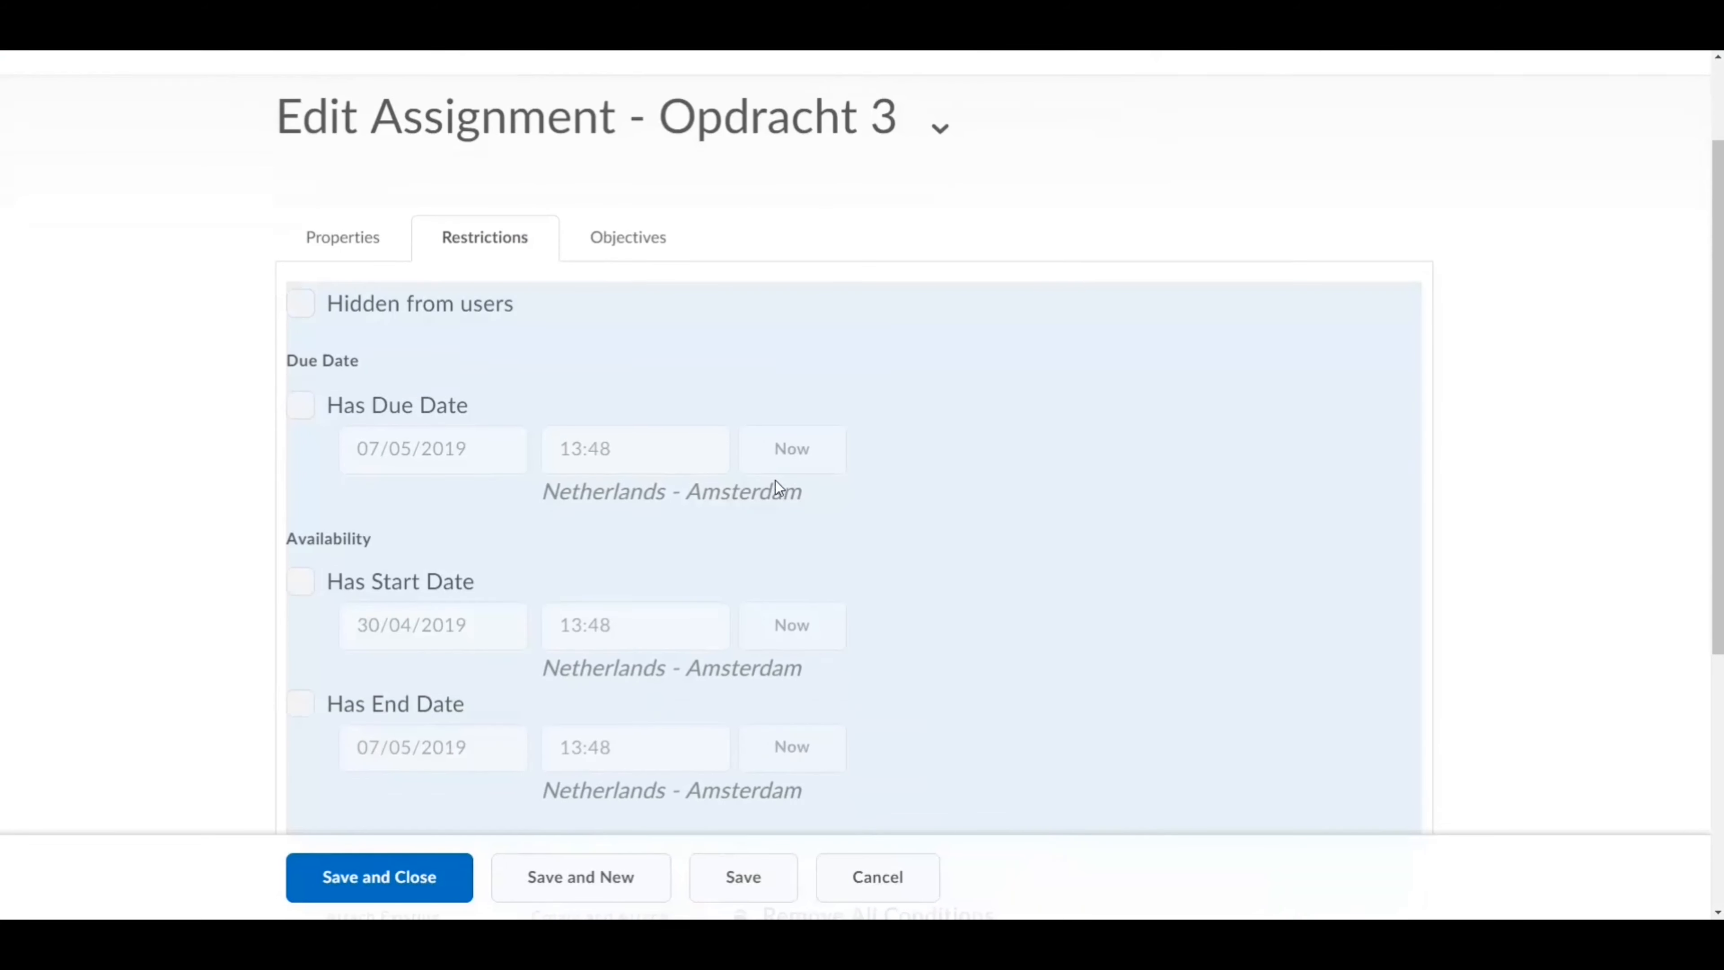
pyautogui.click(297, 407)
pyautogui.click(672, 452)
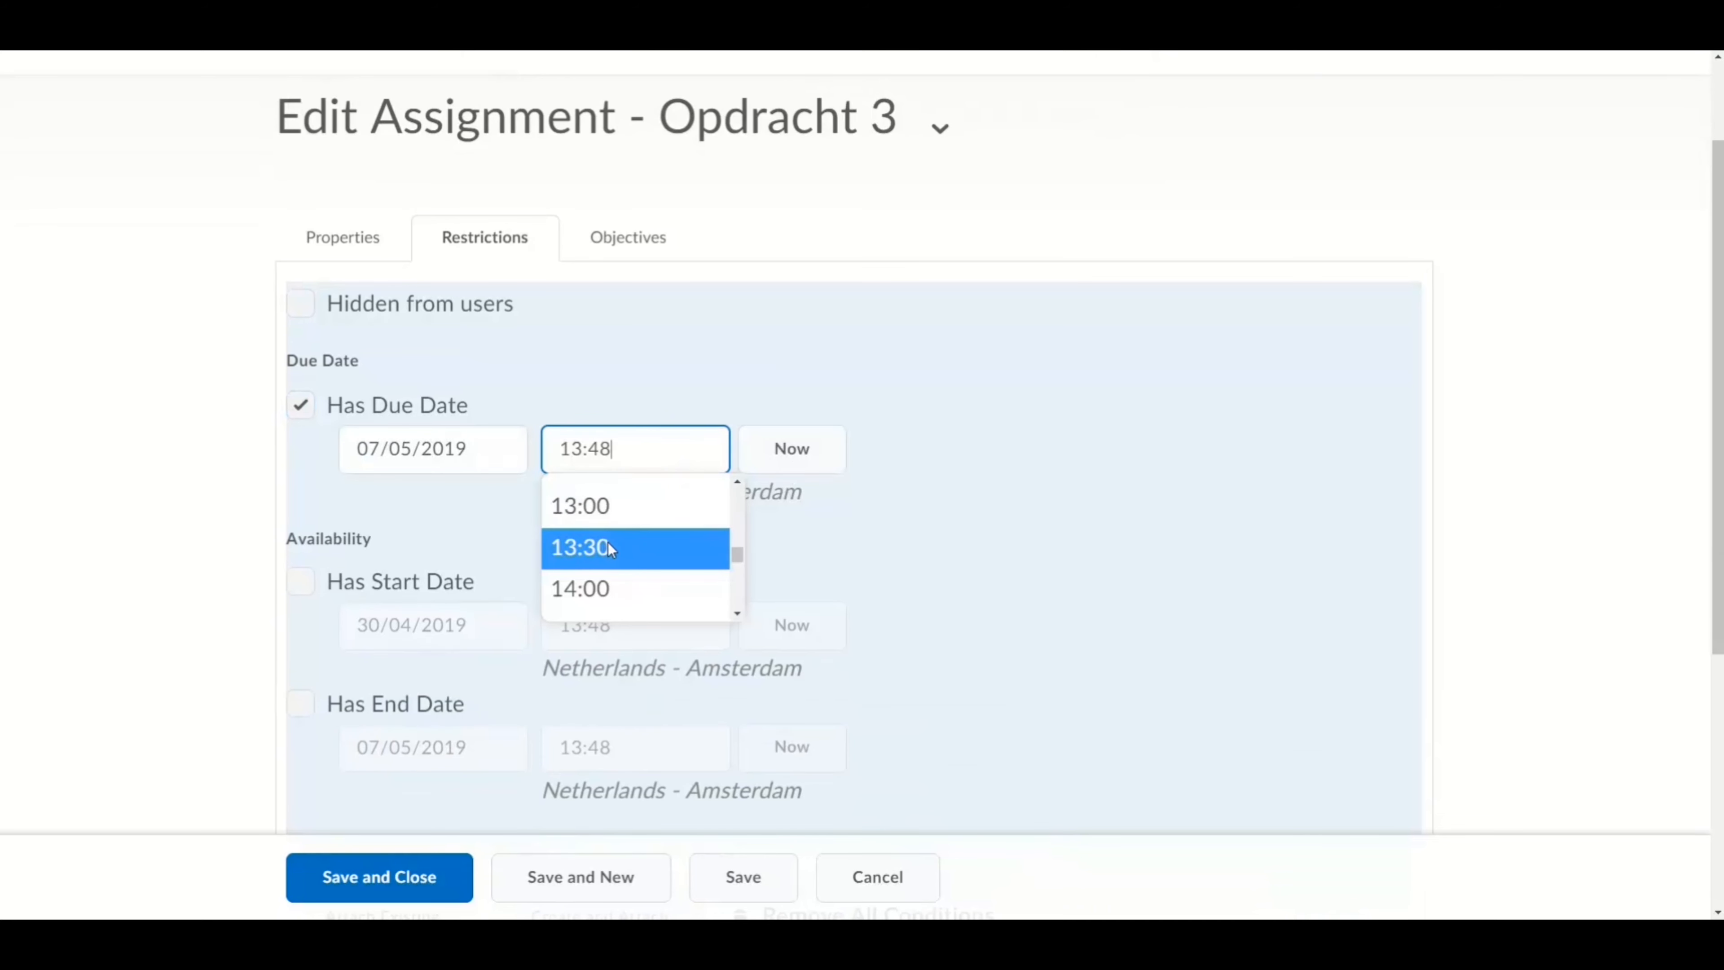
pyautogui.scroll(-2, 608, 542)
pyautogui.click(605, 588)
pyautogui.click(901, 515)
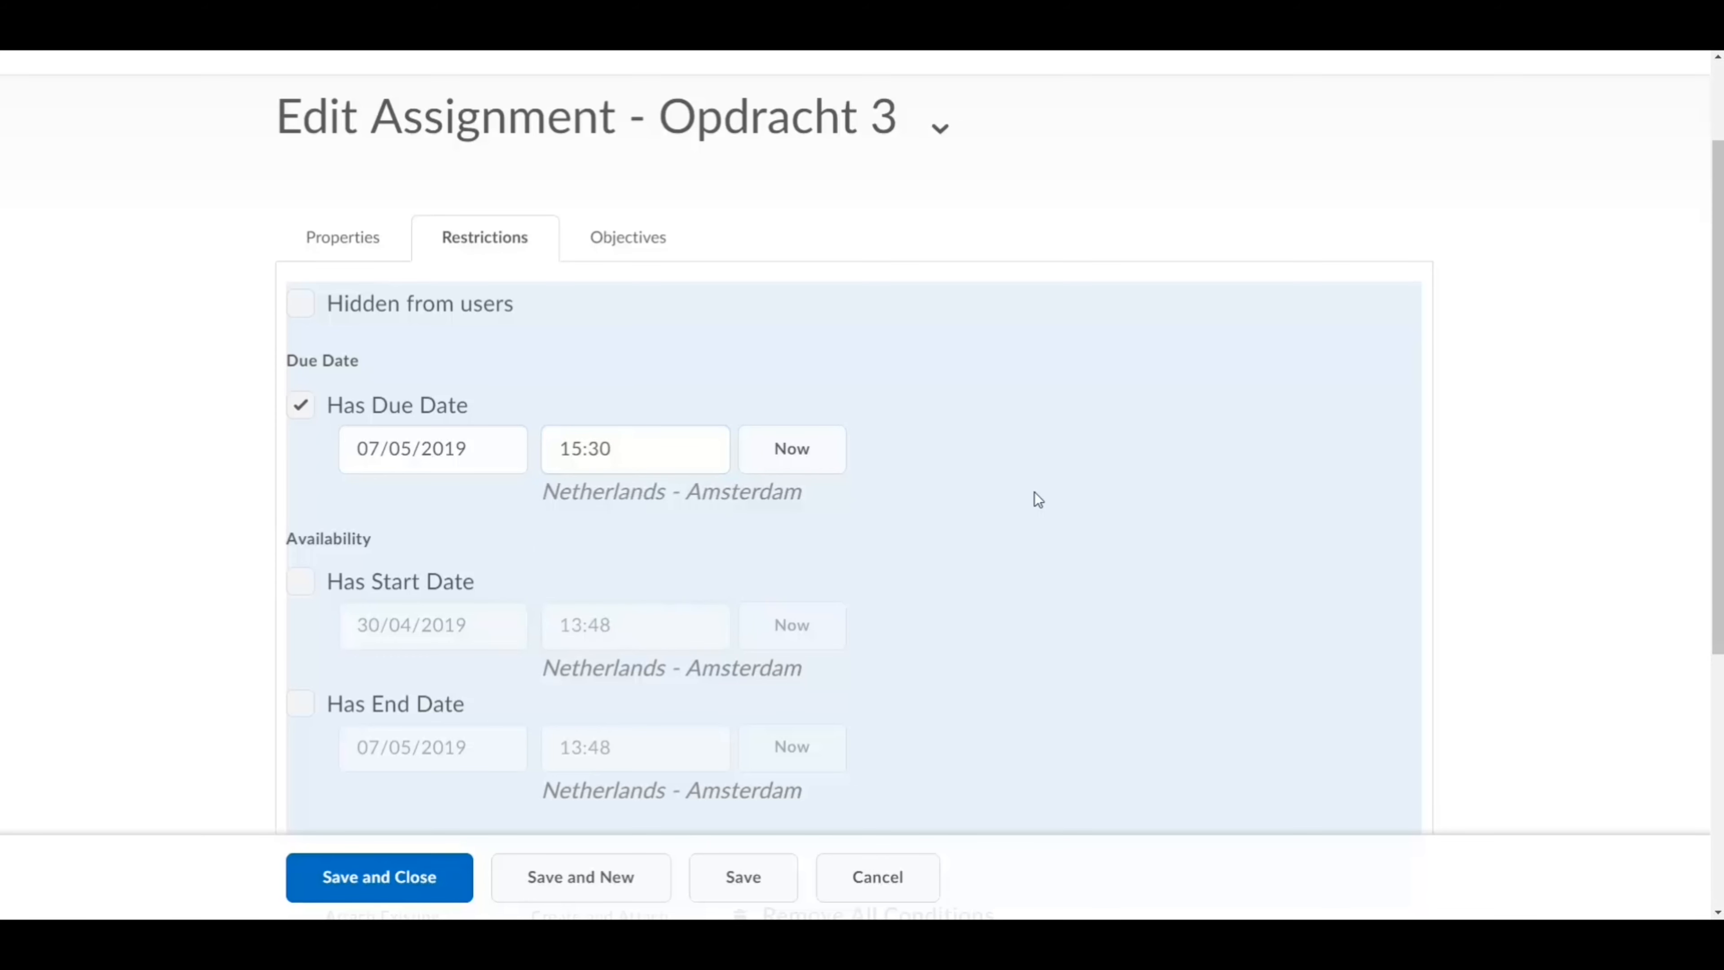
pyautogui.scroll(-5, 1034, 491)
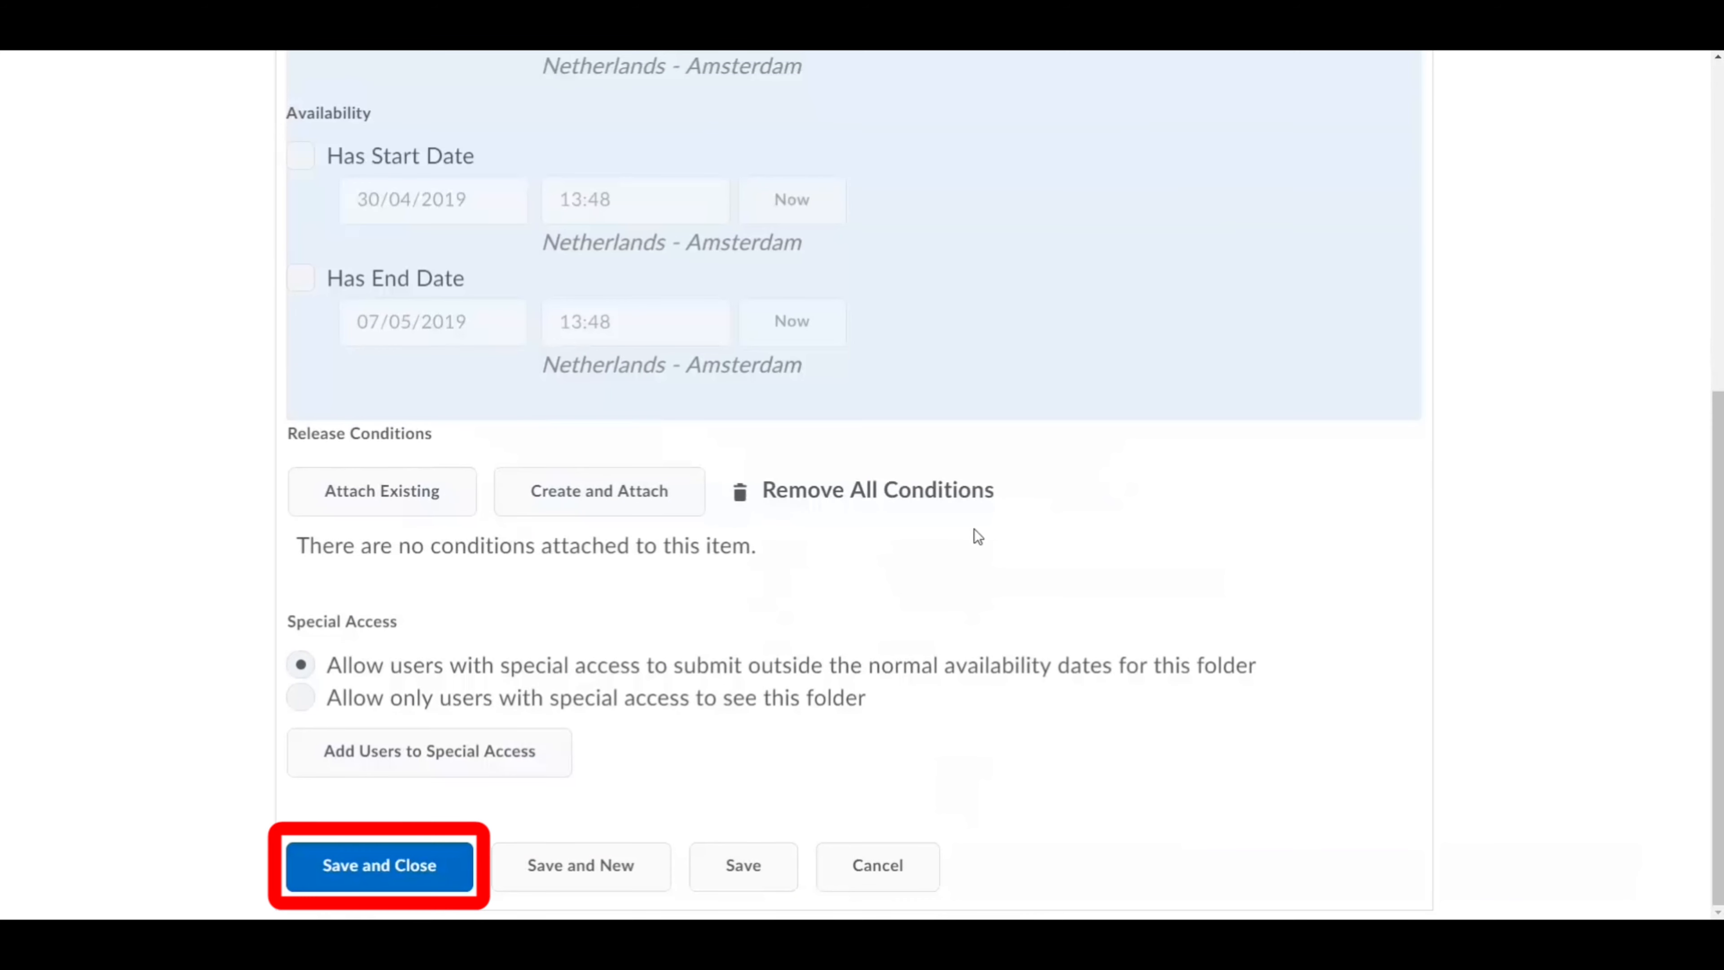
pyautogui.click(393, 866)
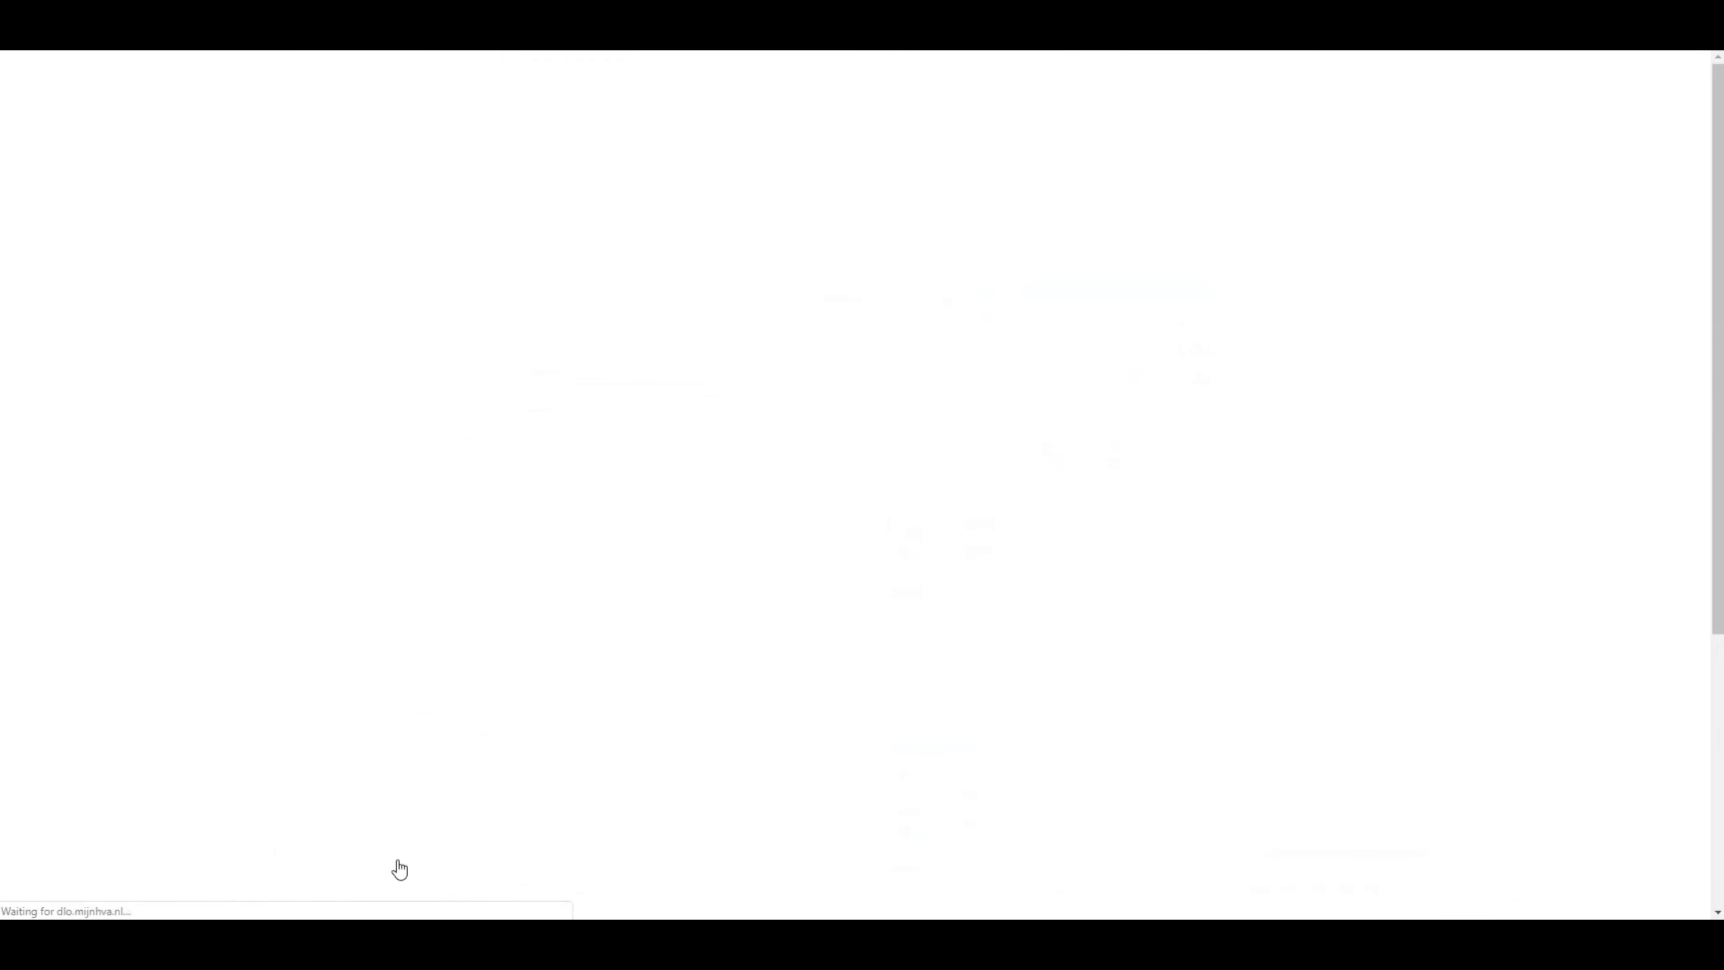